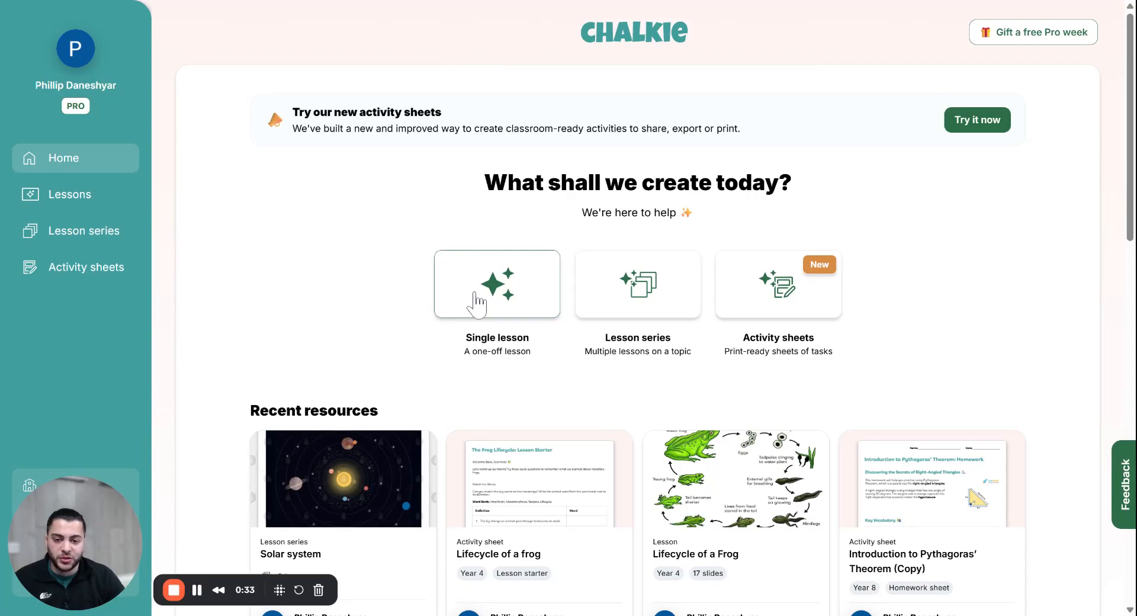
Step: Start a one-off lesson with an activity sheet, then begin creating a new activity sheet
click(476, 303)
text(S)
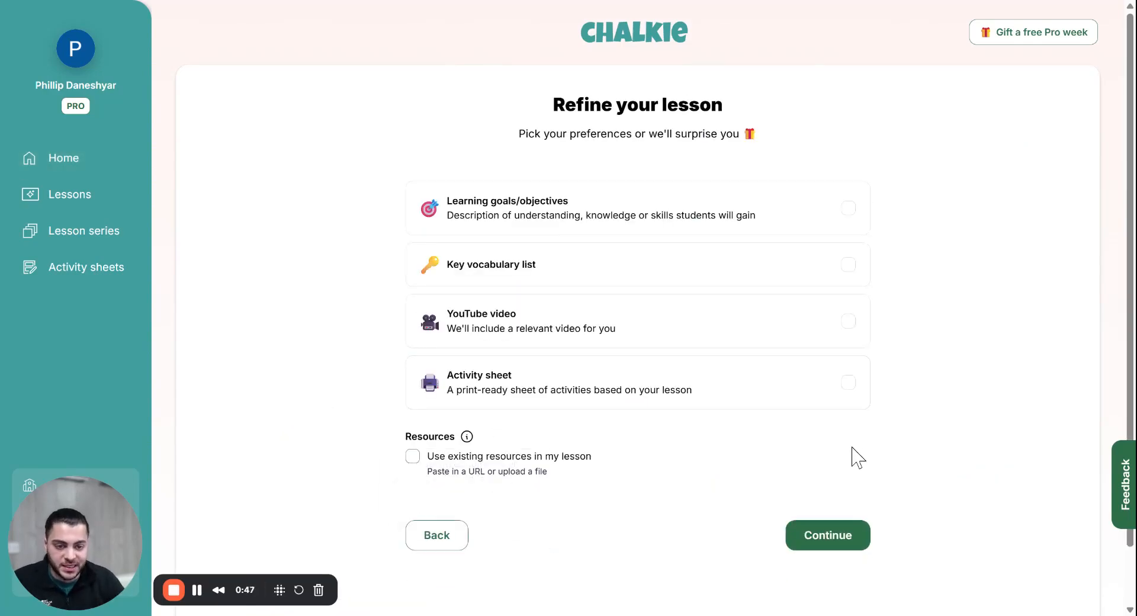
click(851, 395)
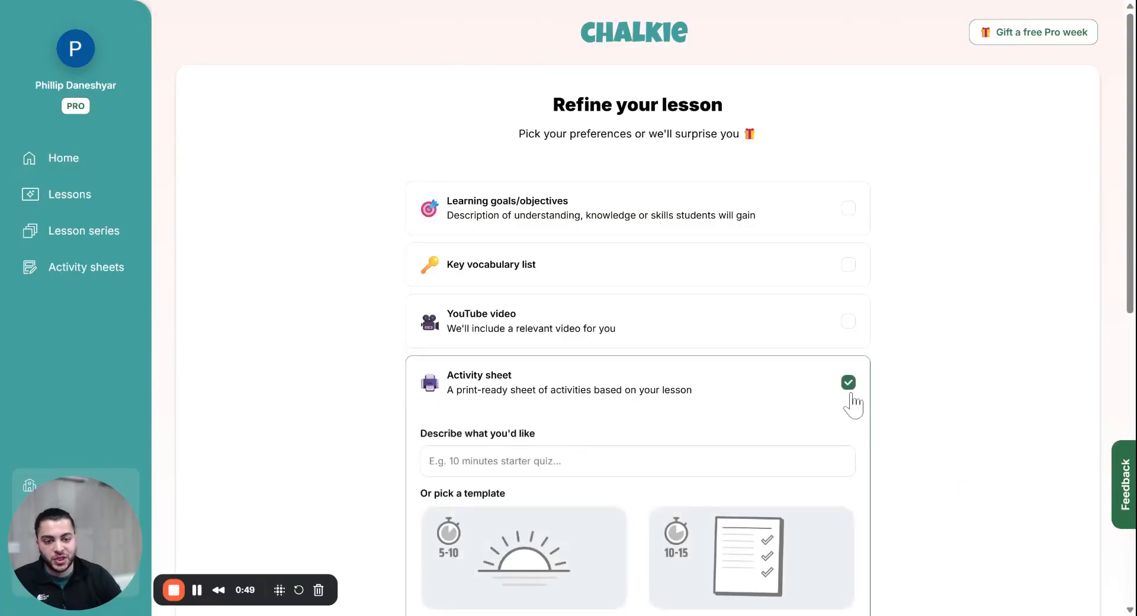
click(100, 271)
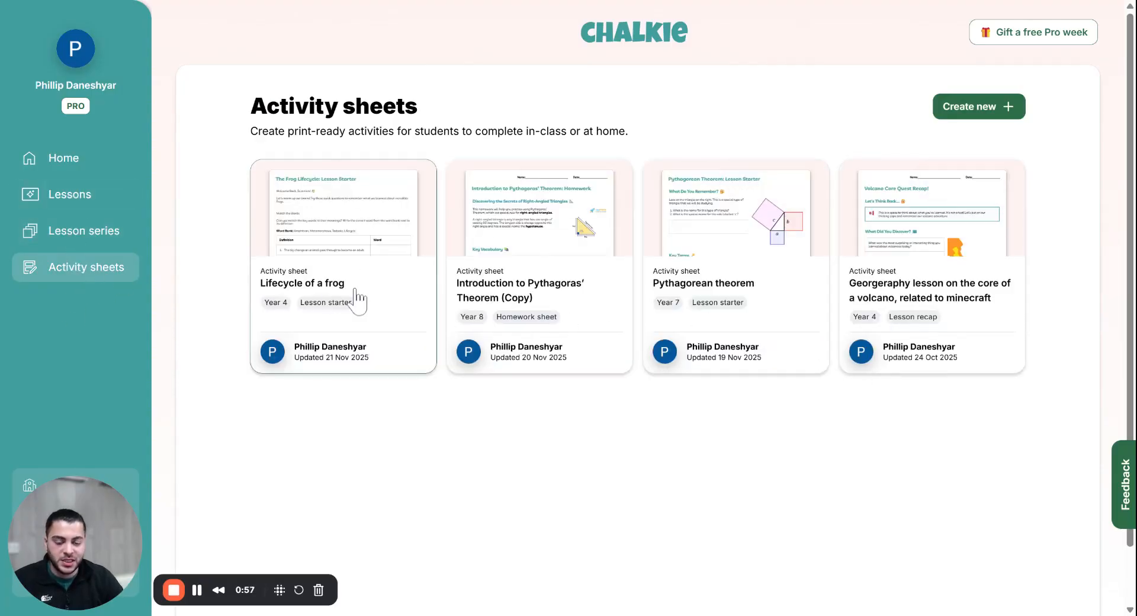
click(961, 115)
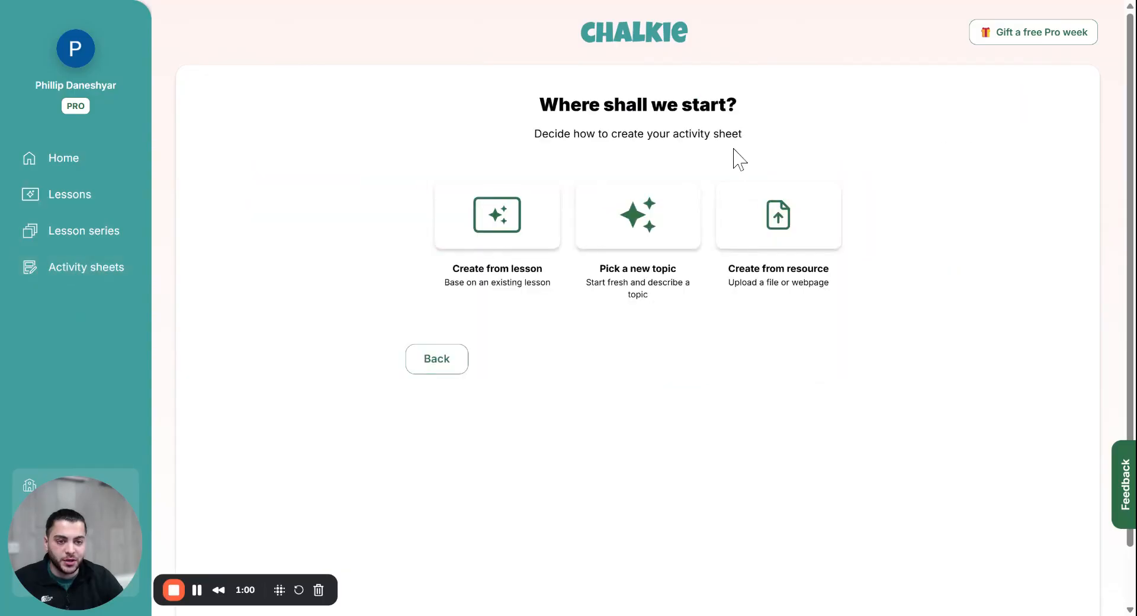
Step: Try basing it on The Planets and Their Features, then switch to a new topic instead
click(521, 200)
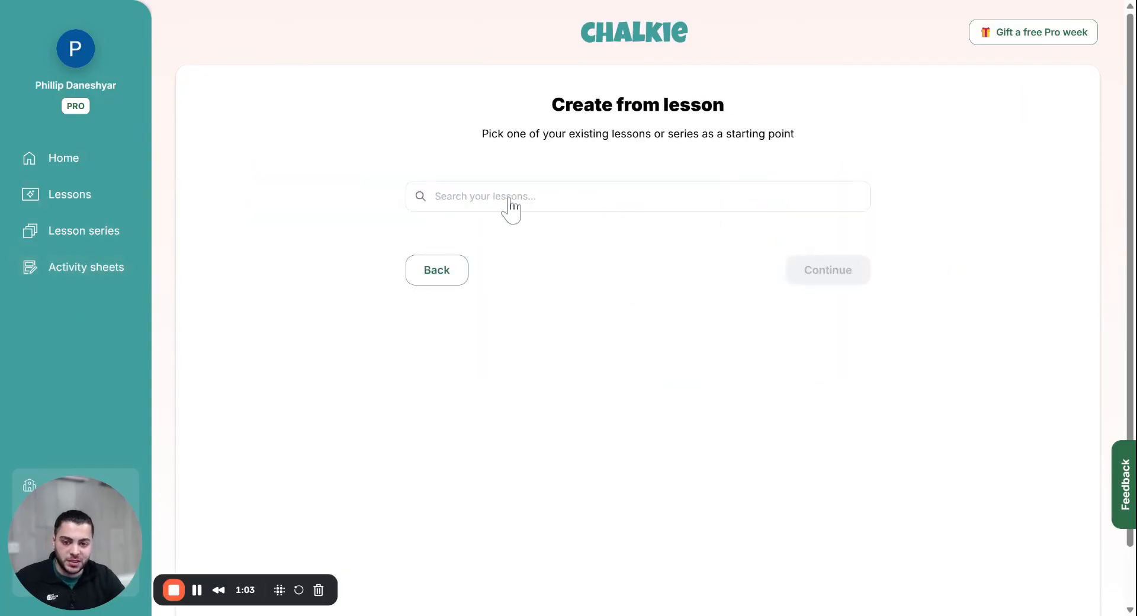
click(507, 201)
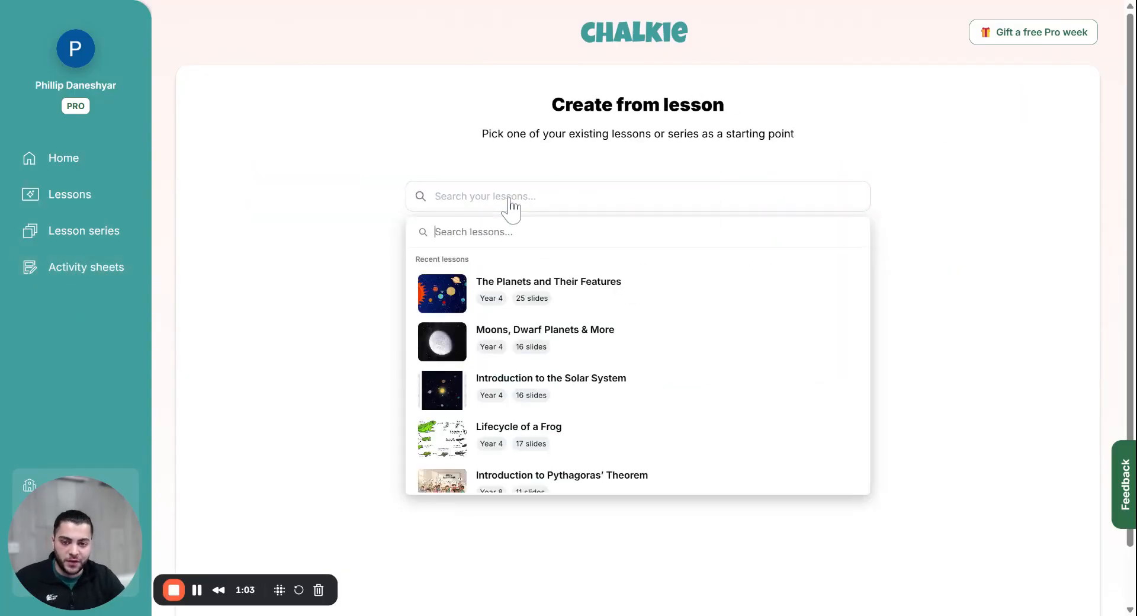
click(619, 314)
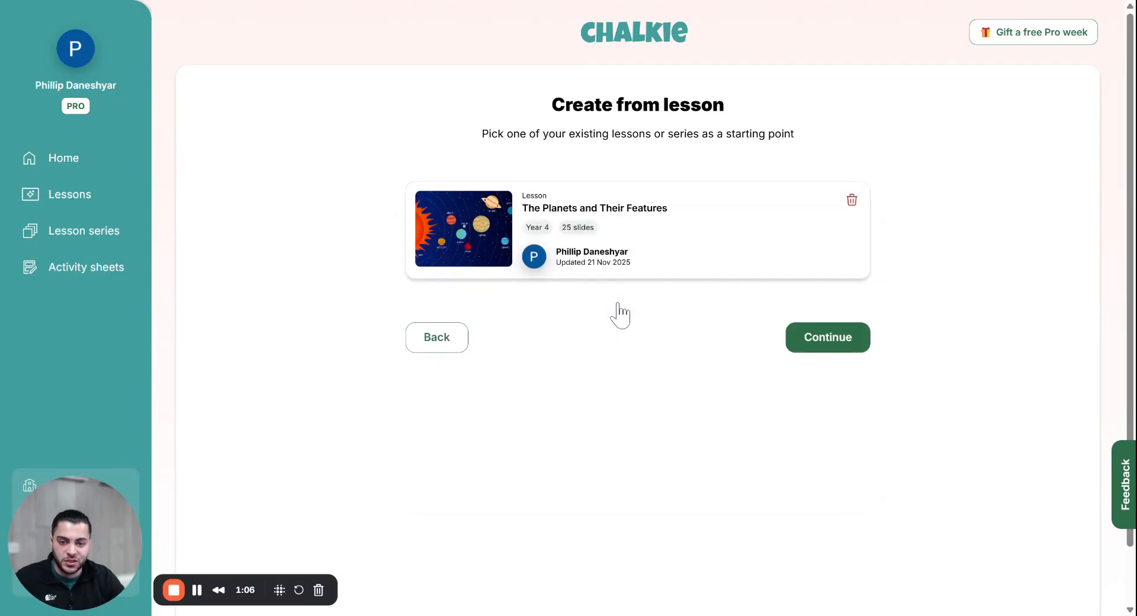
click(433, 343)
click(642, 228)
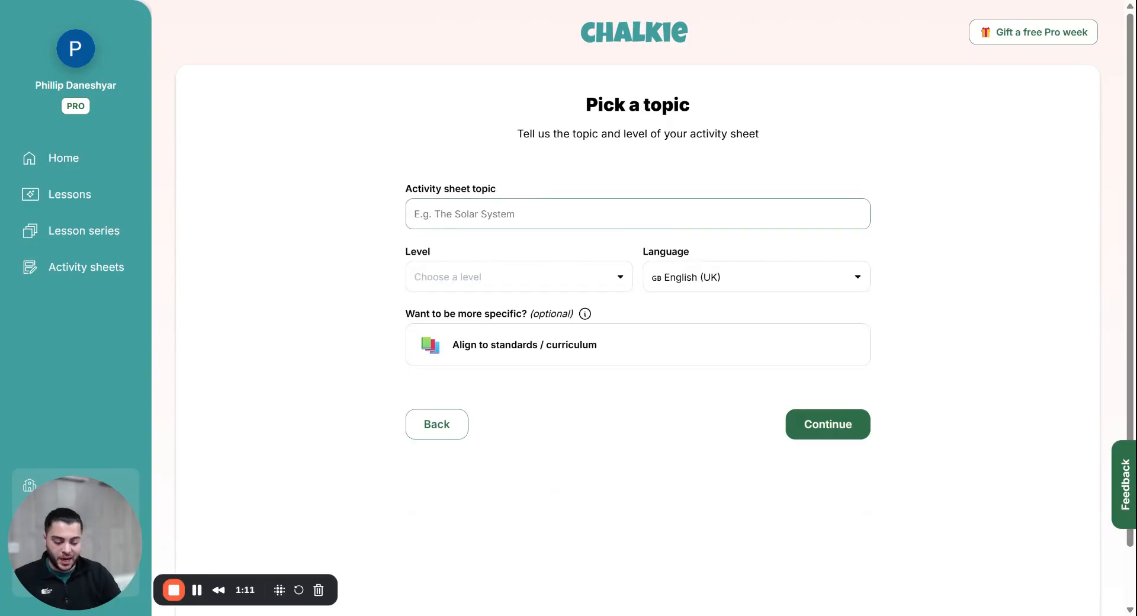
Step: Enter Solar System at Year 4, then close the Science curriculum alignment without aligning
text(Solar System)
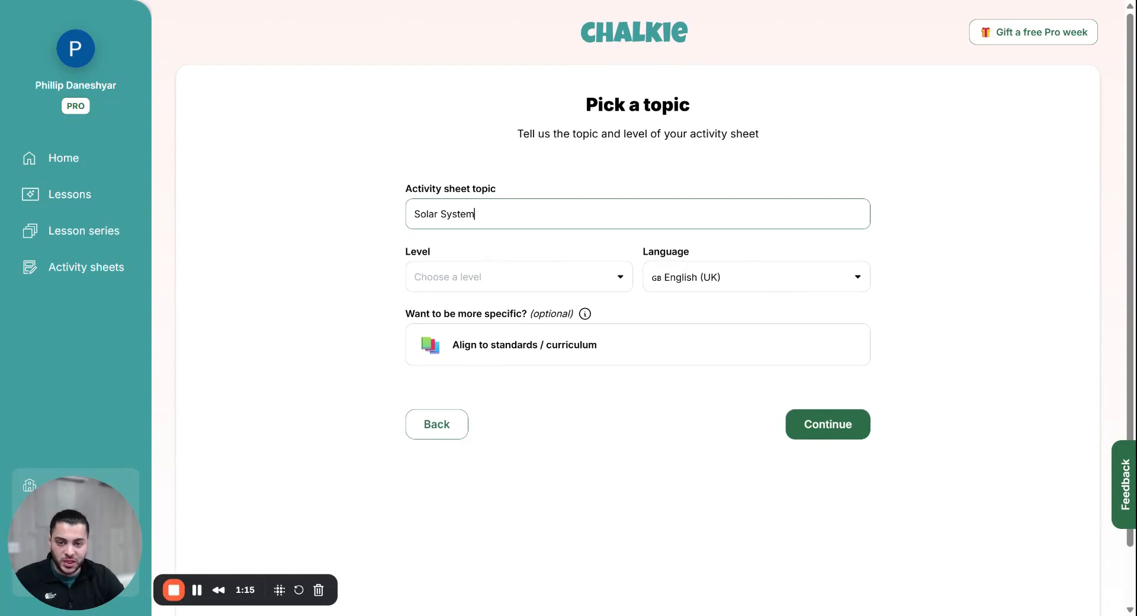
click(504, 276)
click(511, 388)
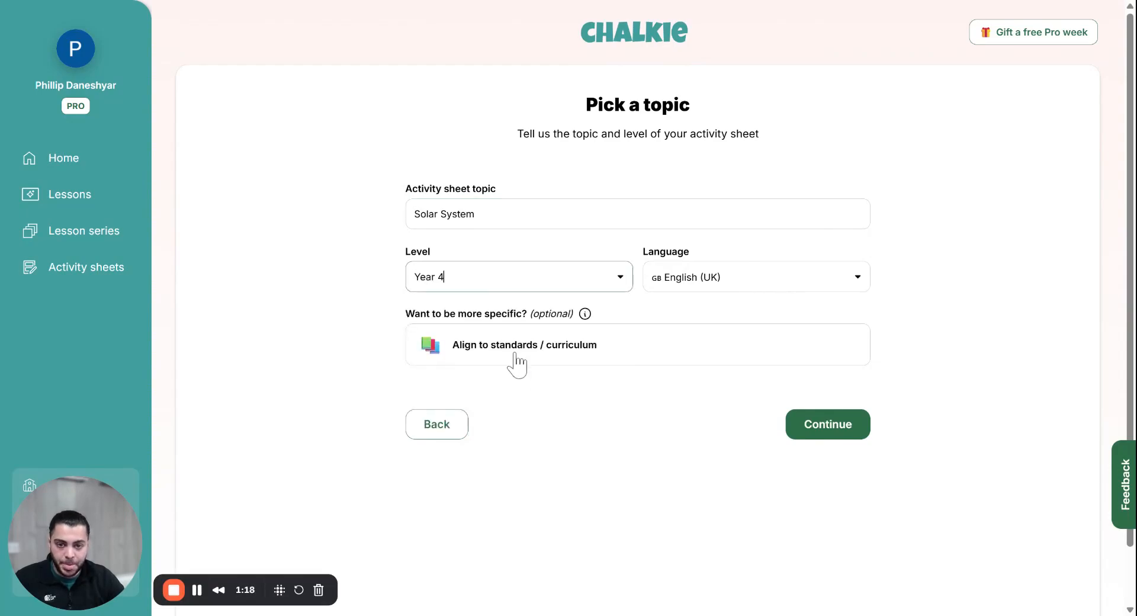
click(519, 356)
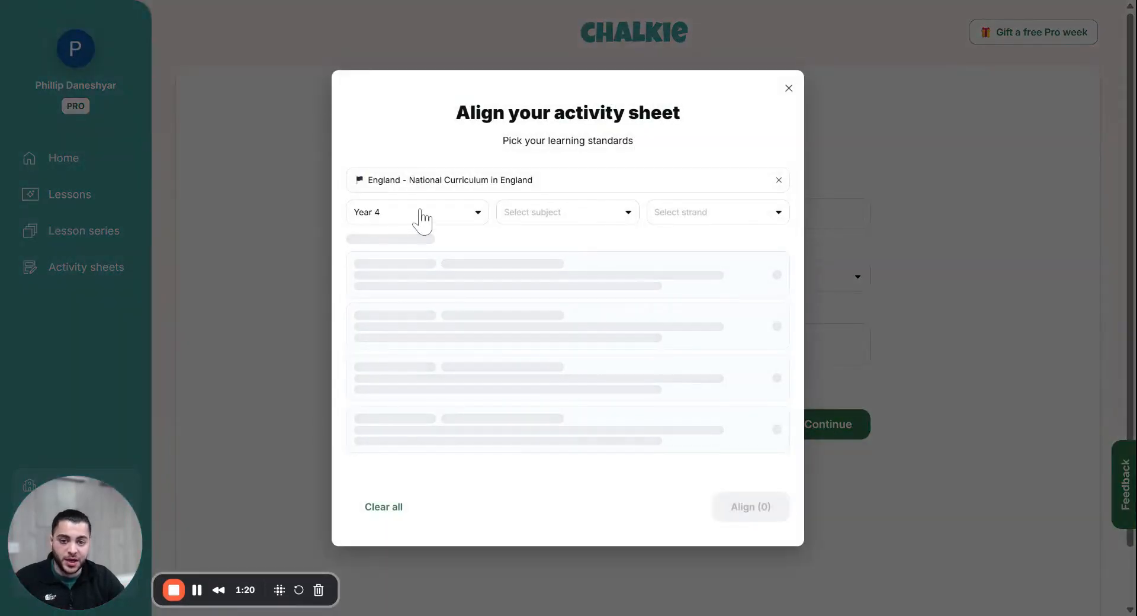
click(532, 216)
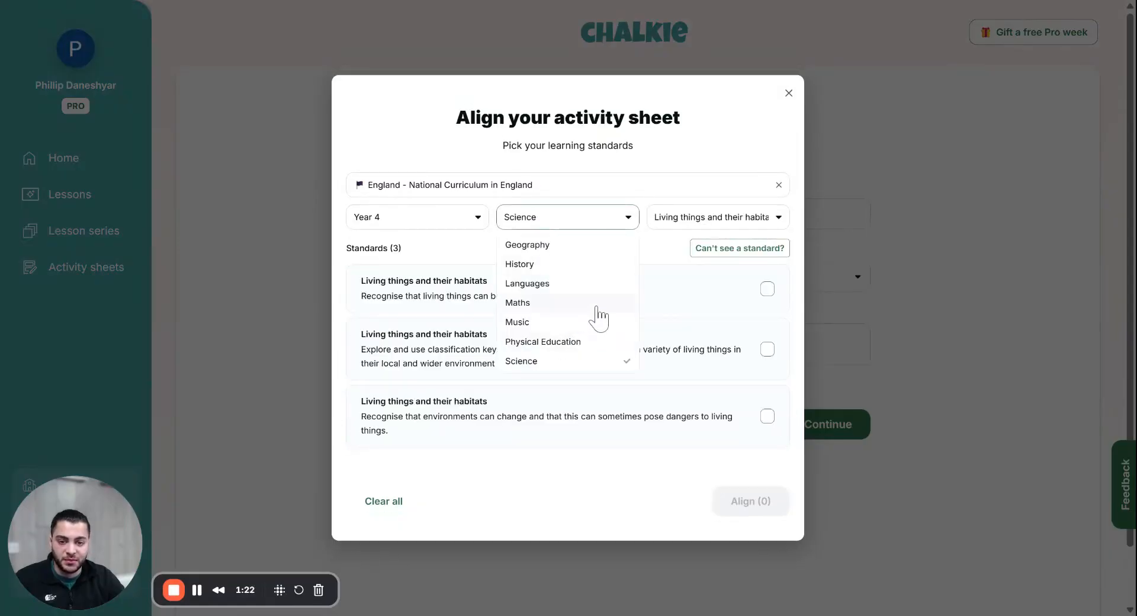
click(719, 195)
click(788, 93)
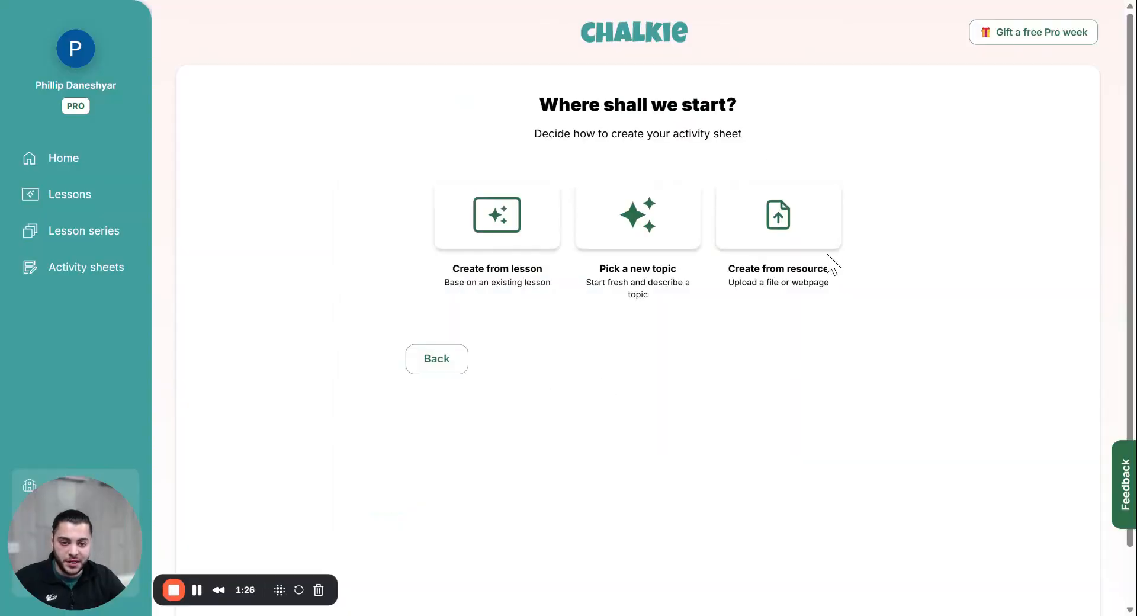
Step: Check the create-from-resource options, go back, and continue with The Planets and Their Features
click(812, 248)
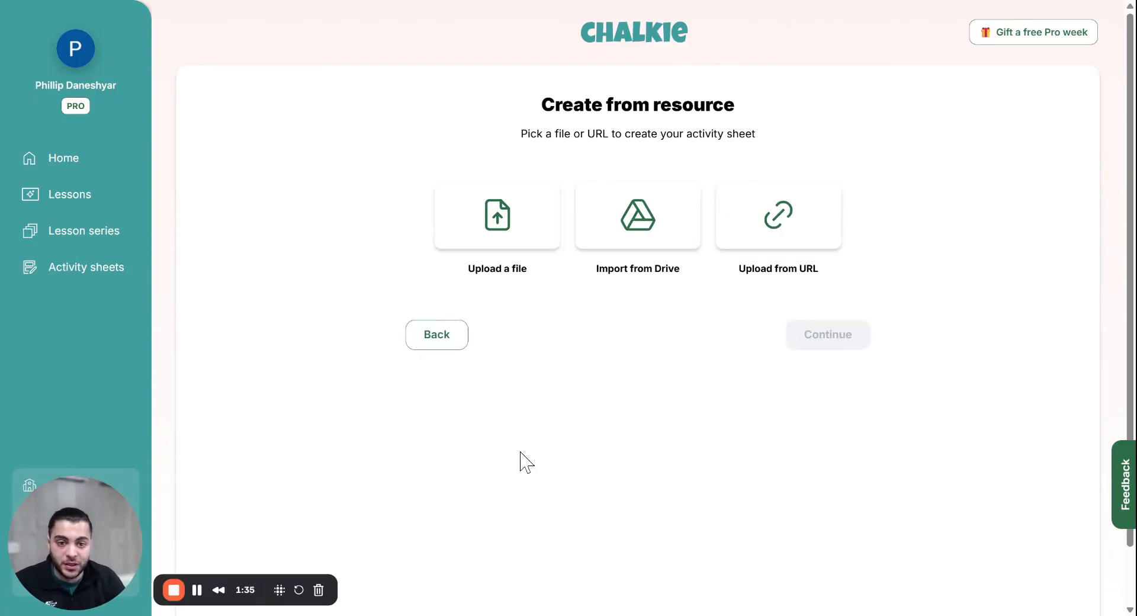
click(450, 349)
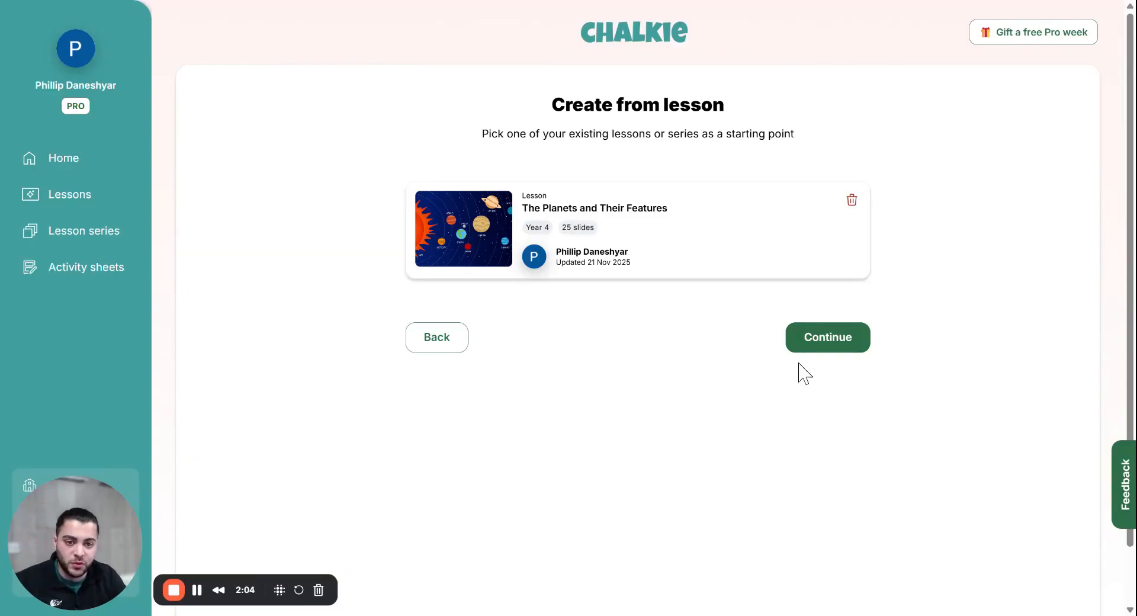
click(845, 345)
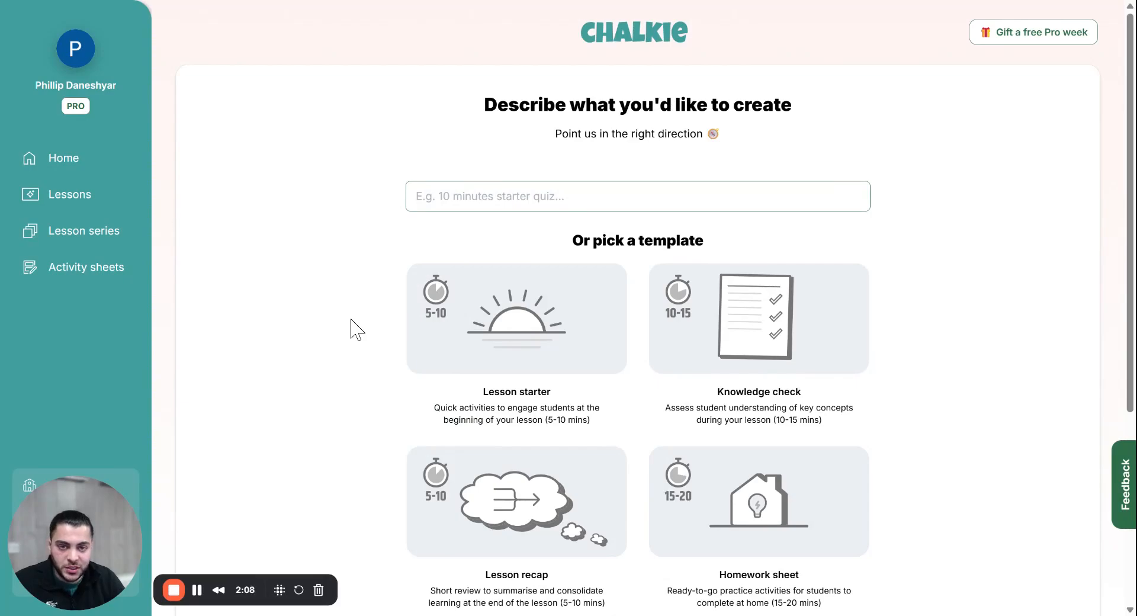
Step: Scroll through the activity sheet templates to find the Lesson starter card
scroll(357, 328, down, 3)
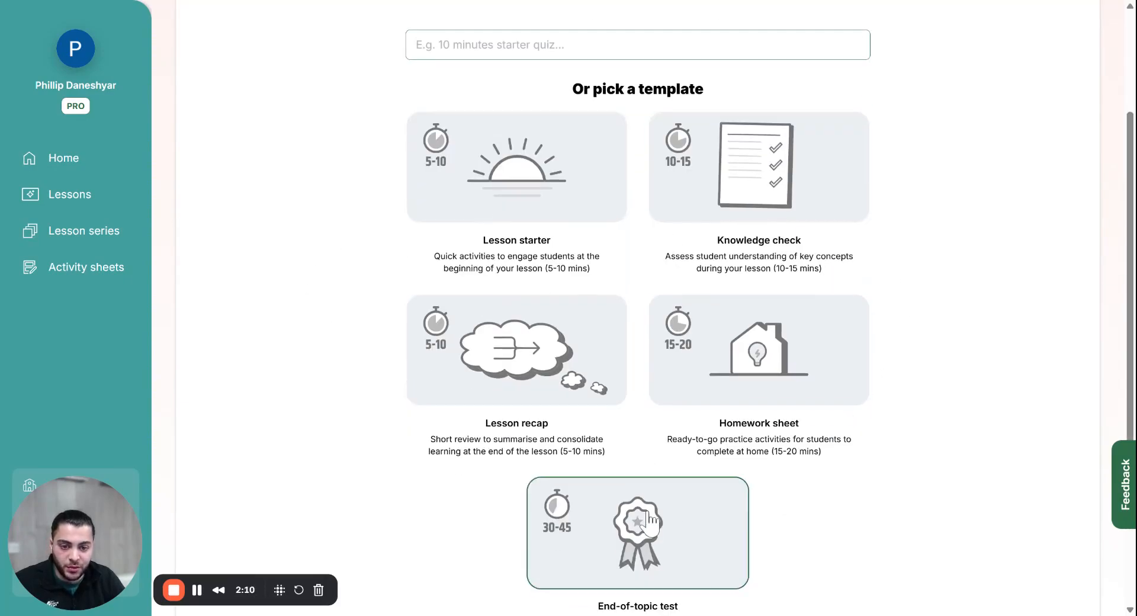
scroll(829, 486, down, 3)
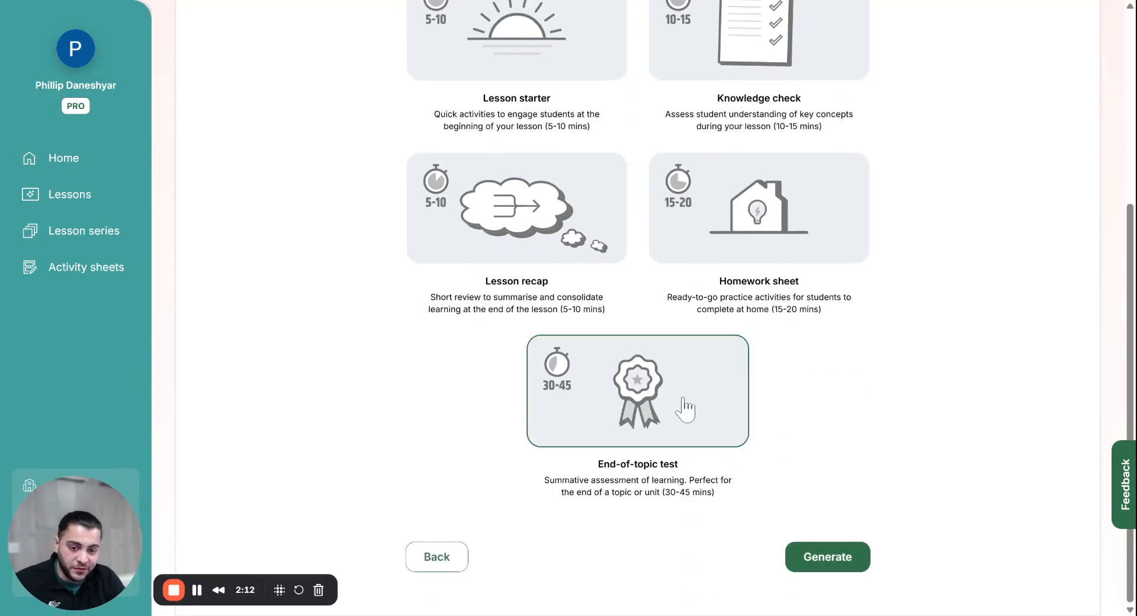
scroll(684, 409, up, 6)
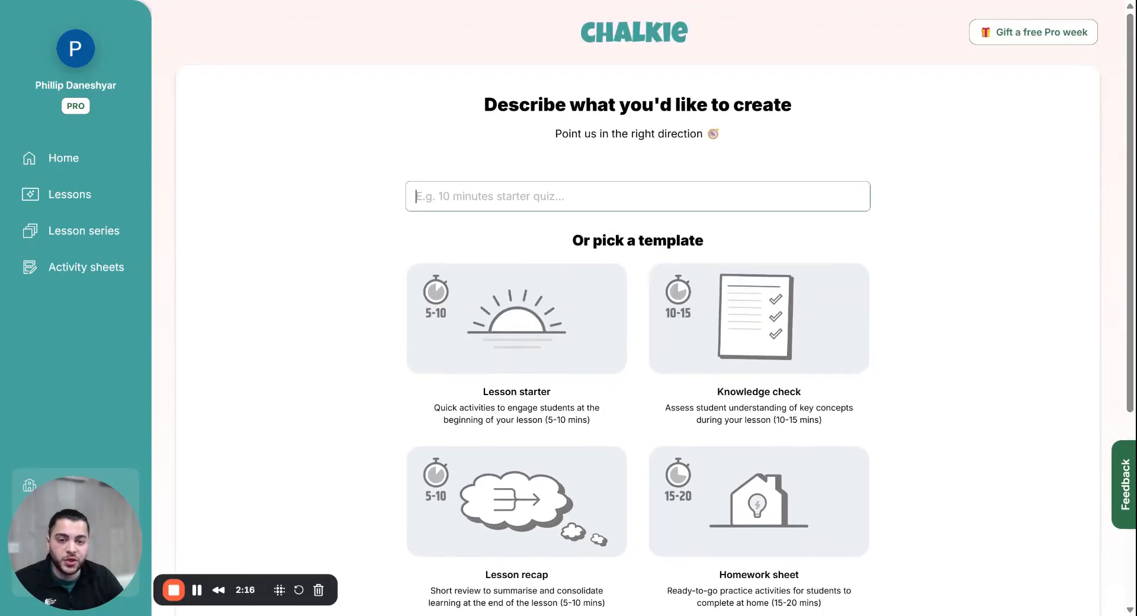
scroll(942, 399, down, 2)
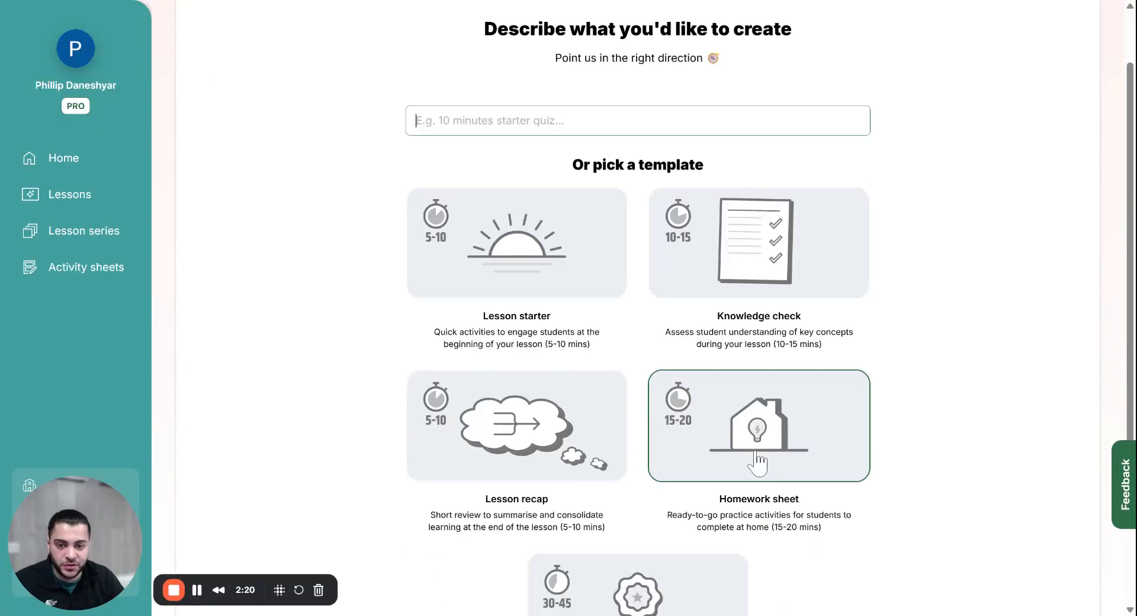
scroll(982, 427, down, 4)
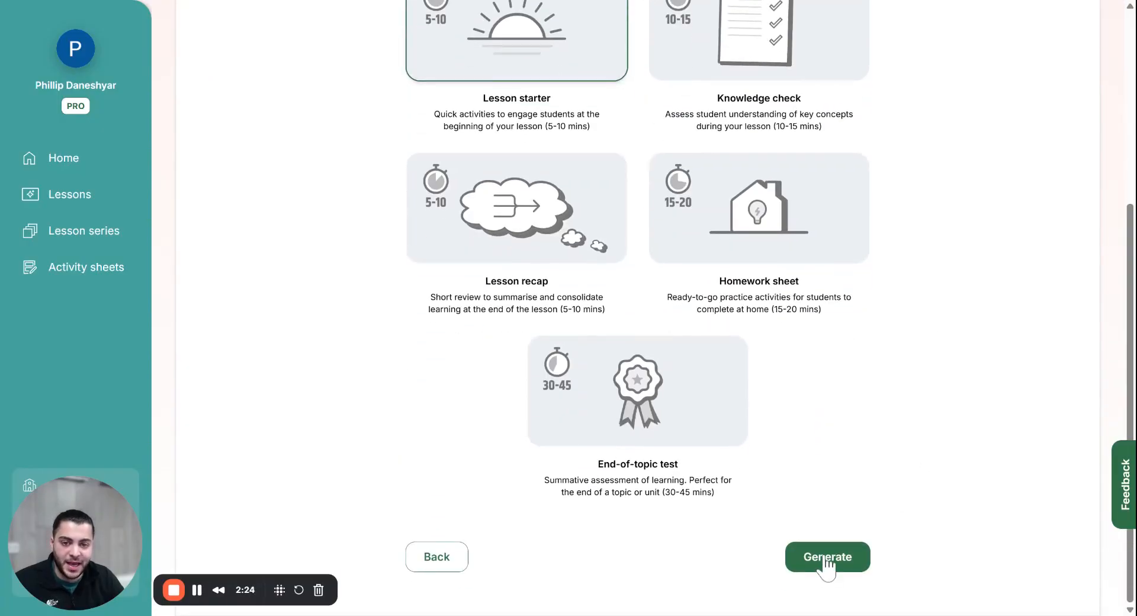
click(826, 560)
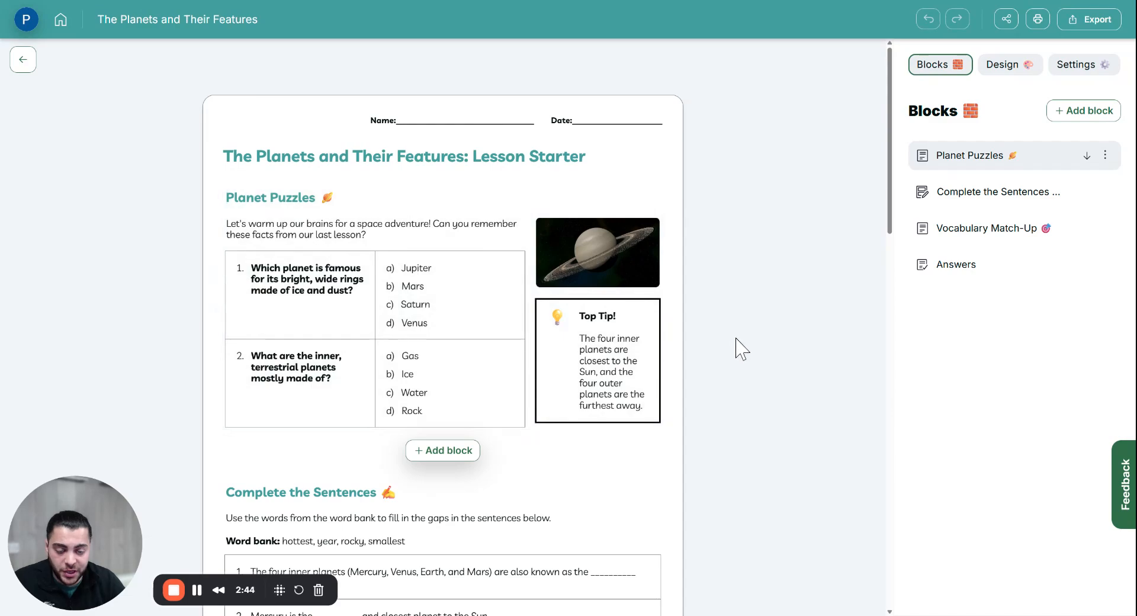
scroll(740, 348, down, 5)
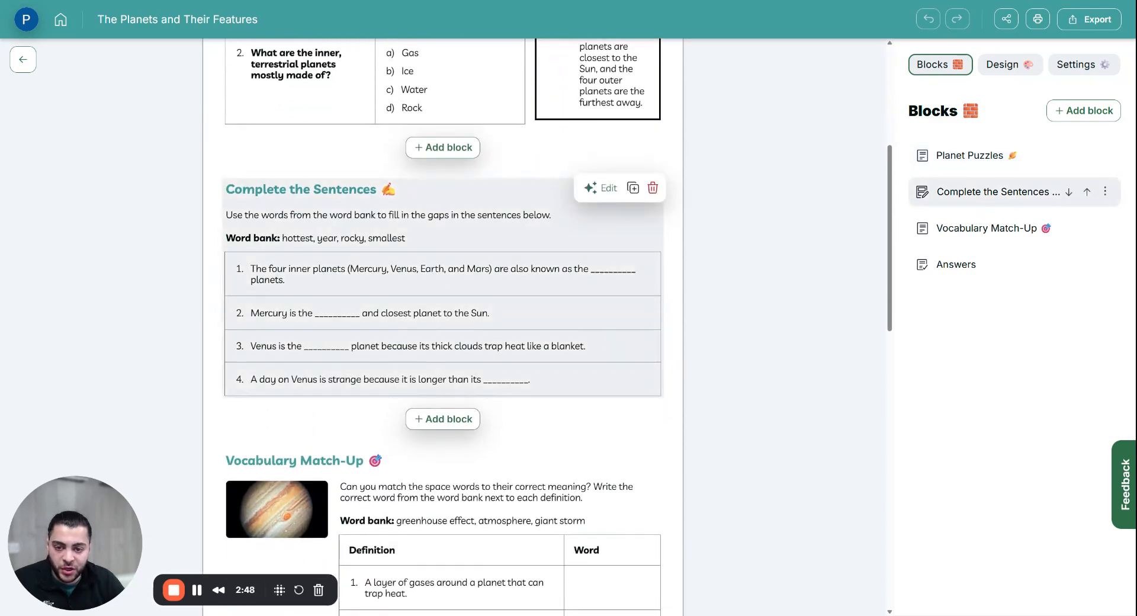
scroll(289, 291, down, 5)
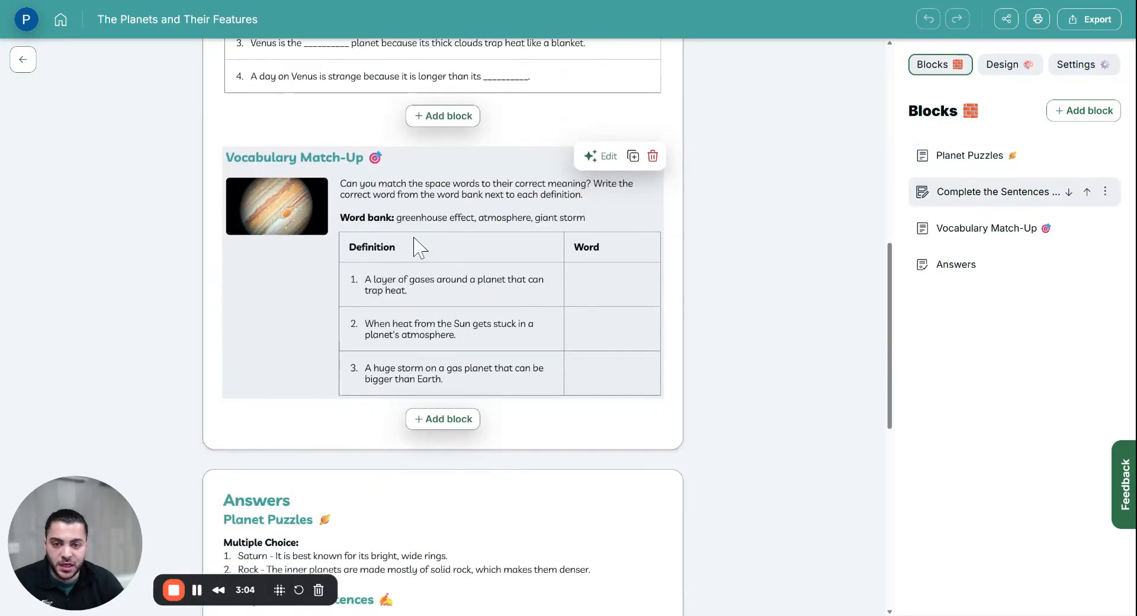
scroll(521, 422, up, 8)
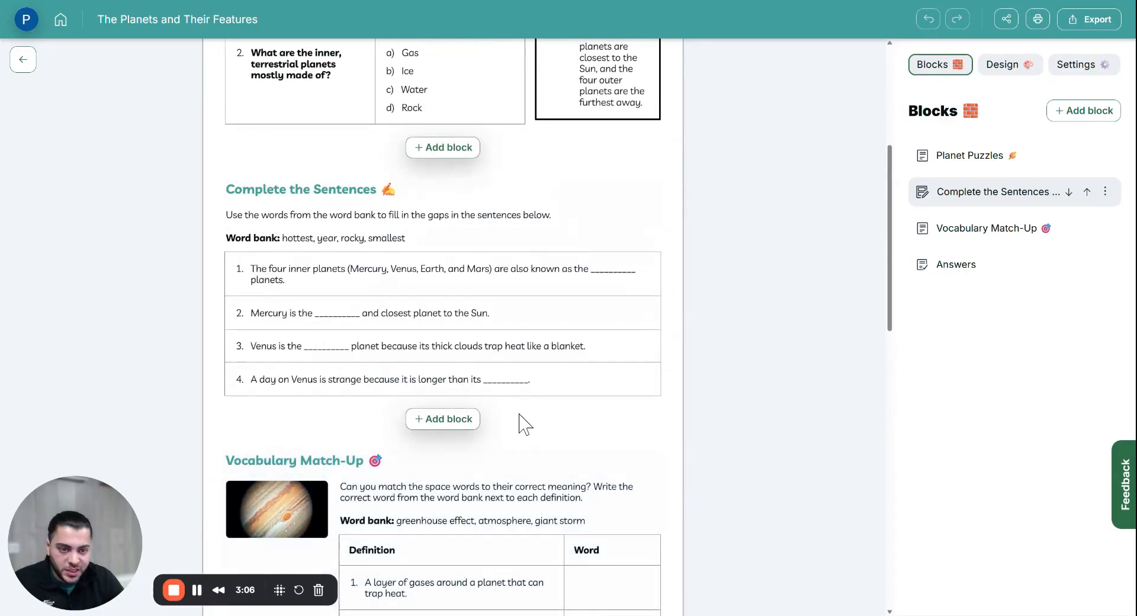
scroll(478, 343, down, 14)
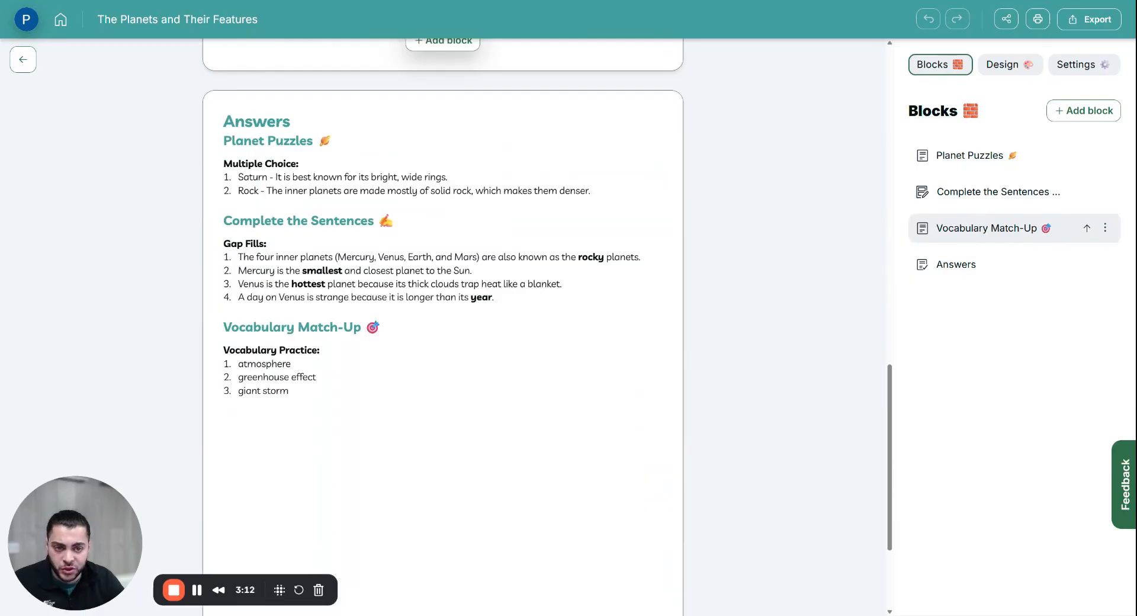
scroll(450, 355, up, 20)
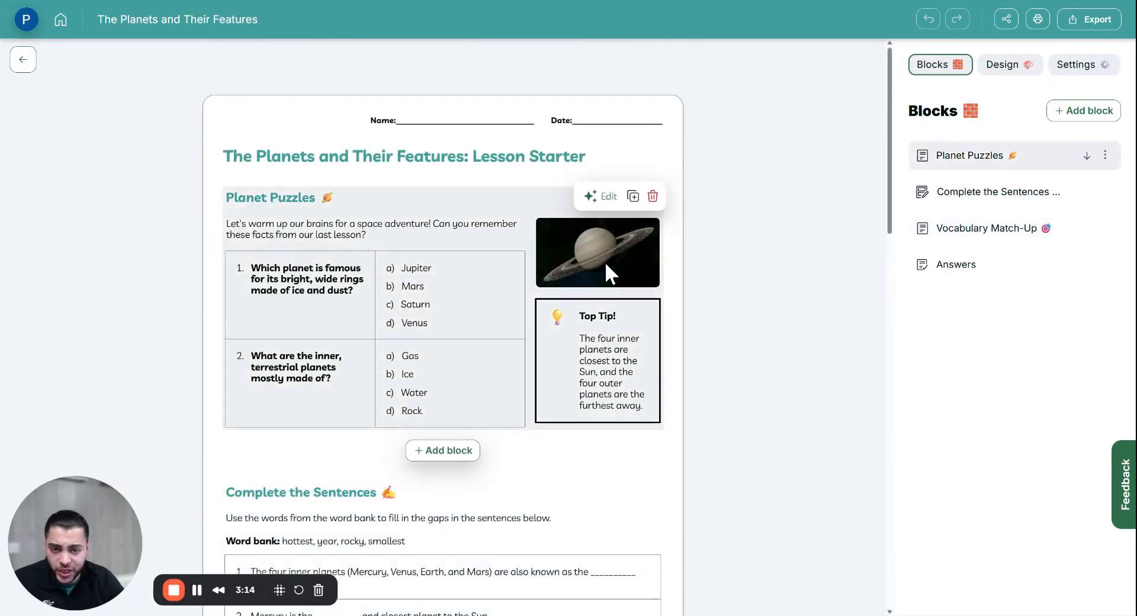
Step: Make the worksheet text Small and remove the name and date line
click(1010, 65)
click(960, 151)
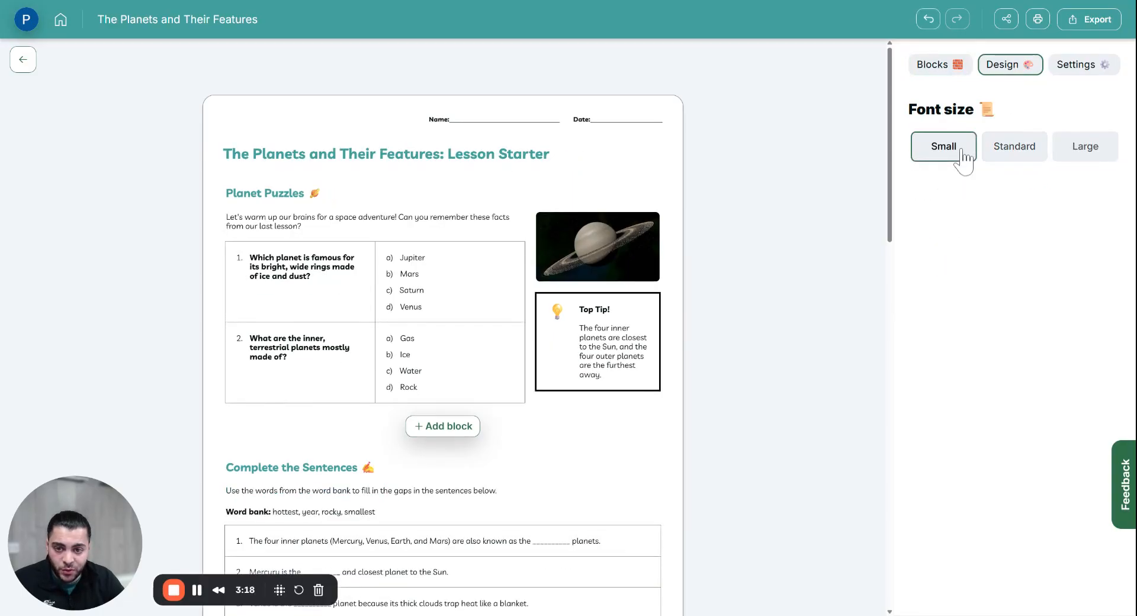
click(1108, 67)
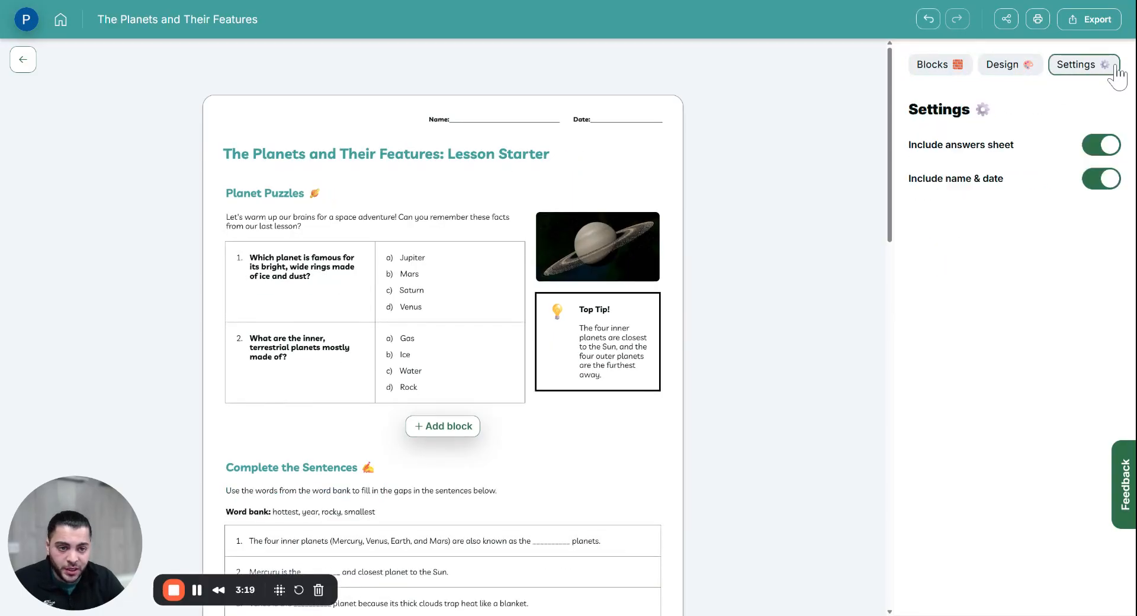
click(1100, 181)
scroll(509, 231, down, 5)
scroll(509, 231, up, 5)
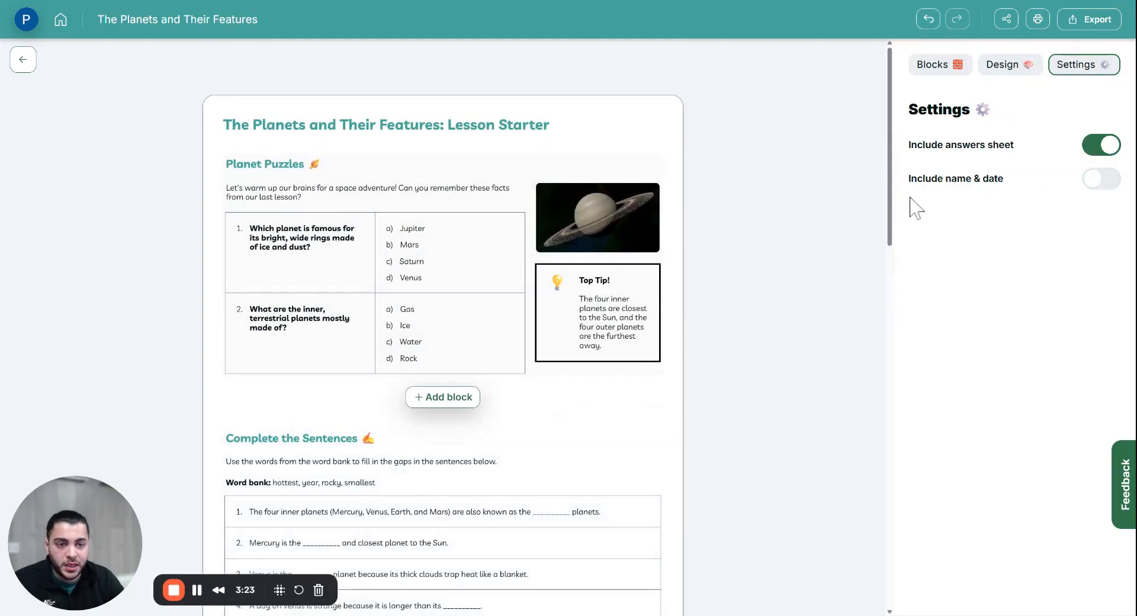
Step: Toggle the answers sheet off and back on, then switch the text to Large
click(1108, 147)
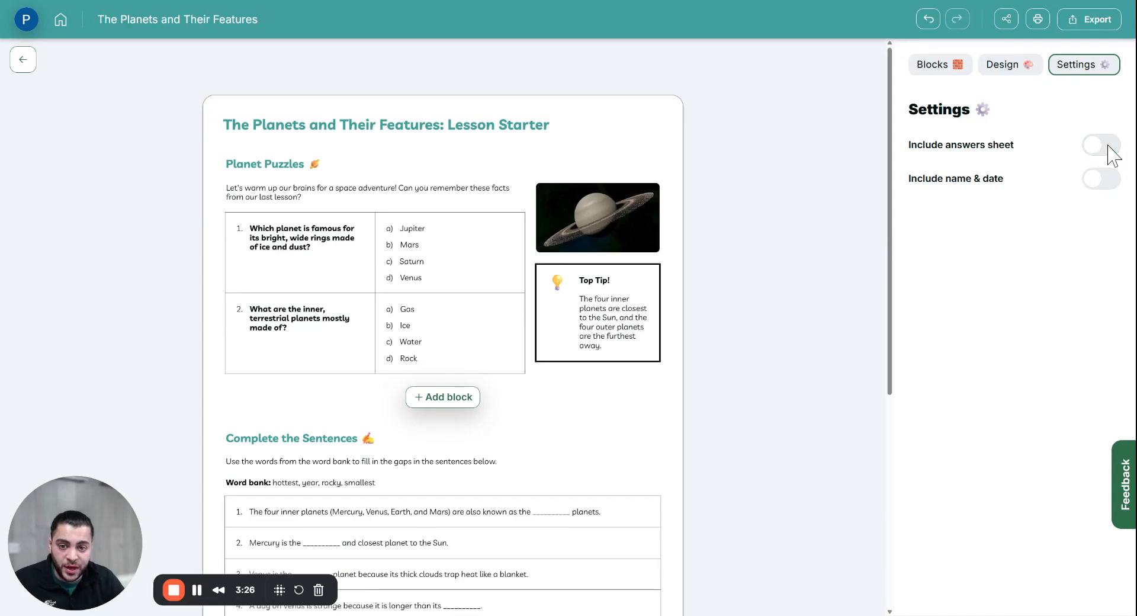
scroll(553, 296, down, 5)
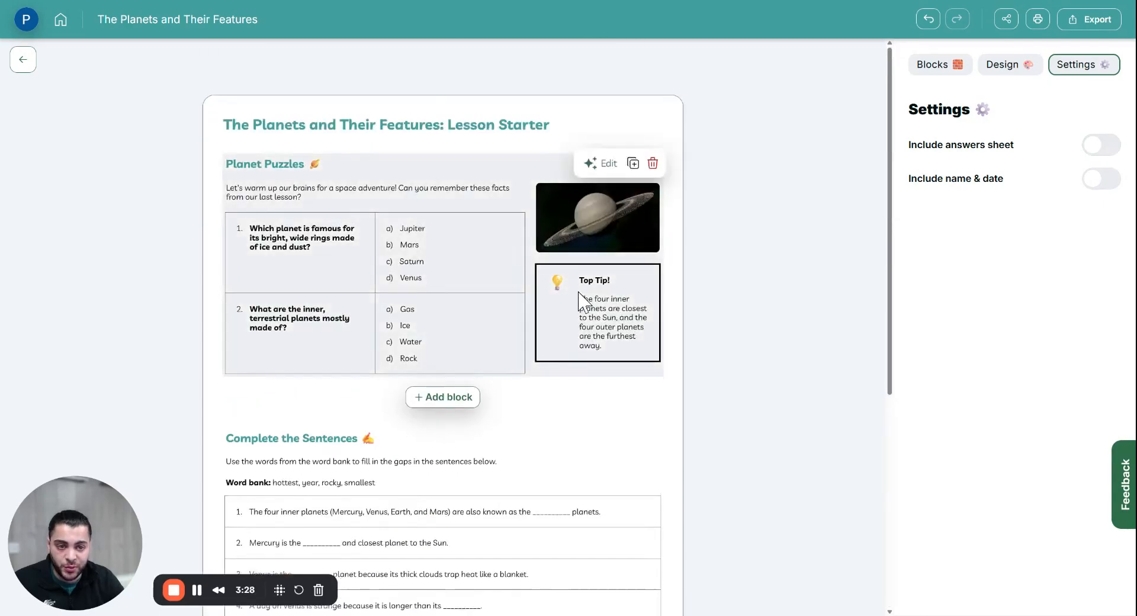
click(1108, 147)
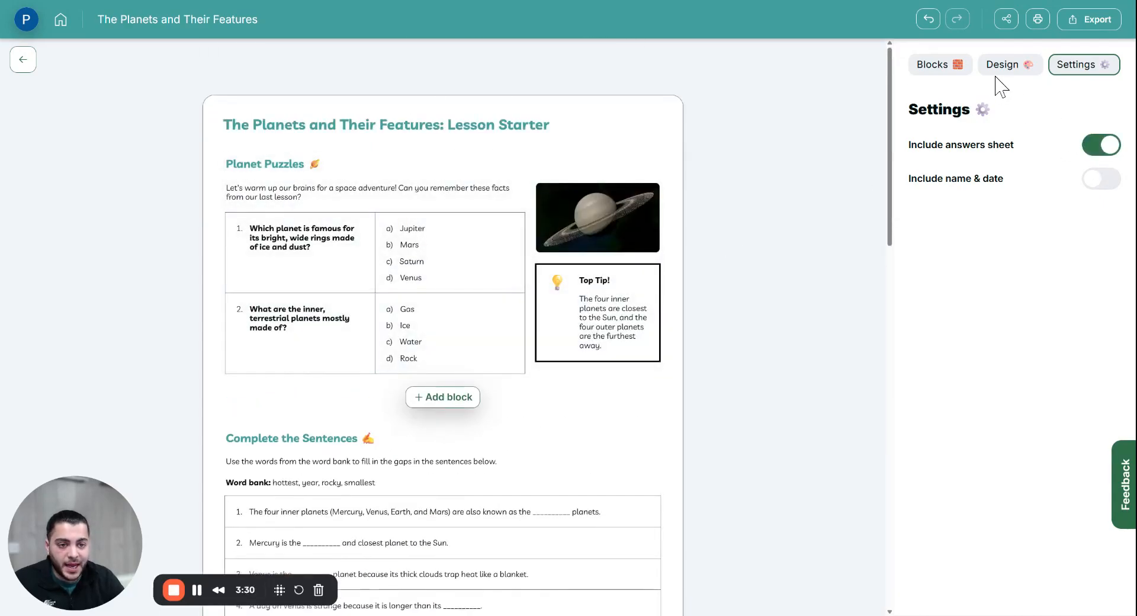
click(1004, 66)
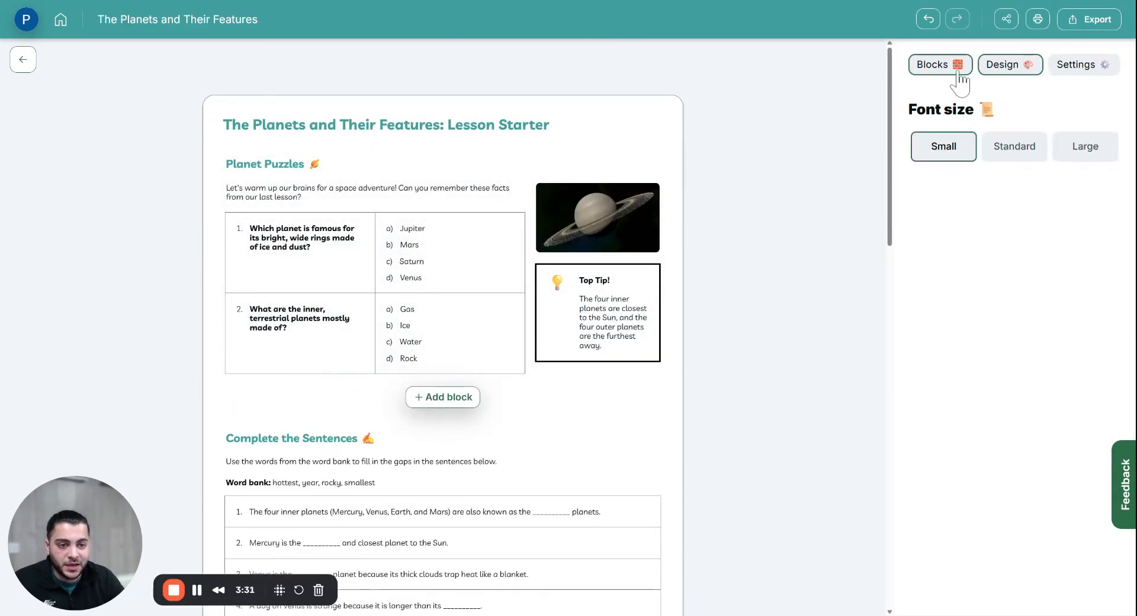
click(1078, 144)
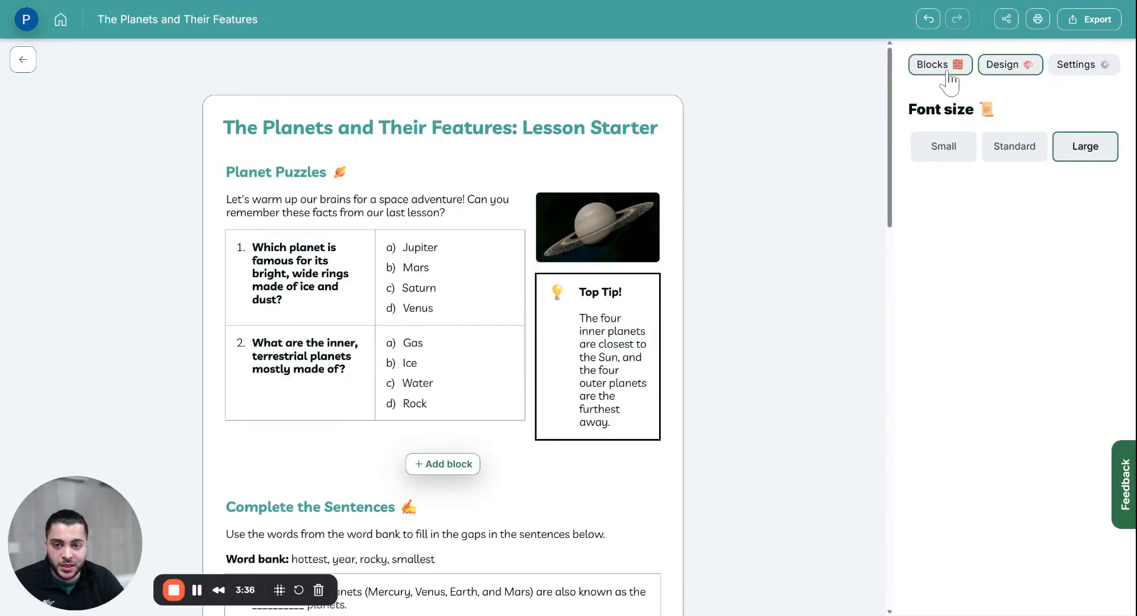
Step: Reorder blocks: Planet Puzzles first, then Vocabulary Match-Up ahead of Complete the Sentences
click(948, 71)
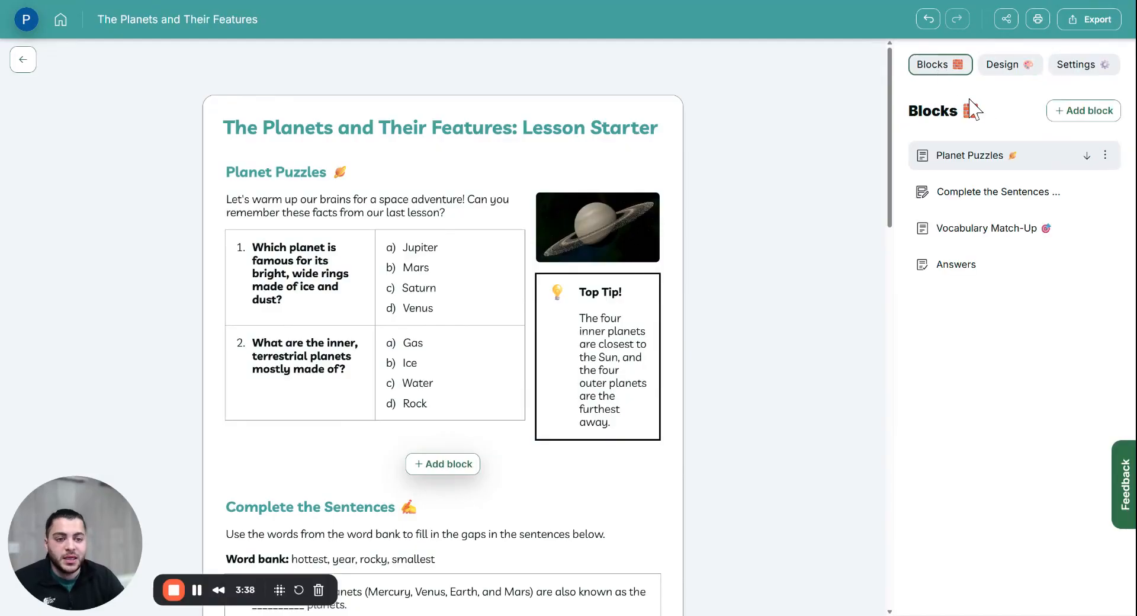
scroll(471, 263, down, 14)
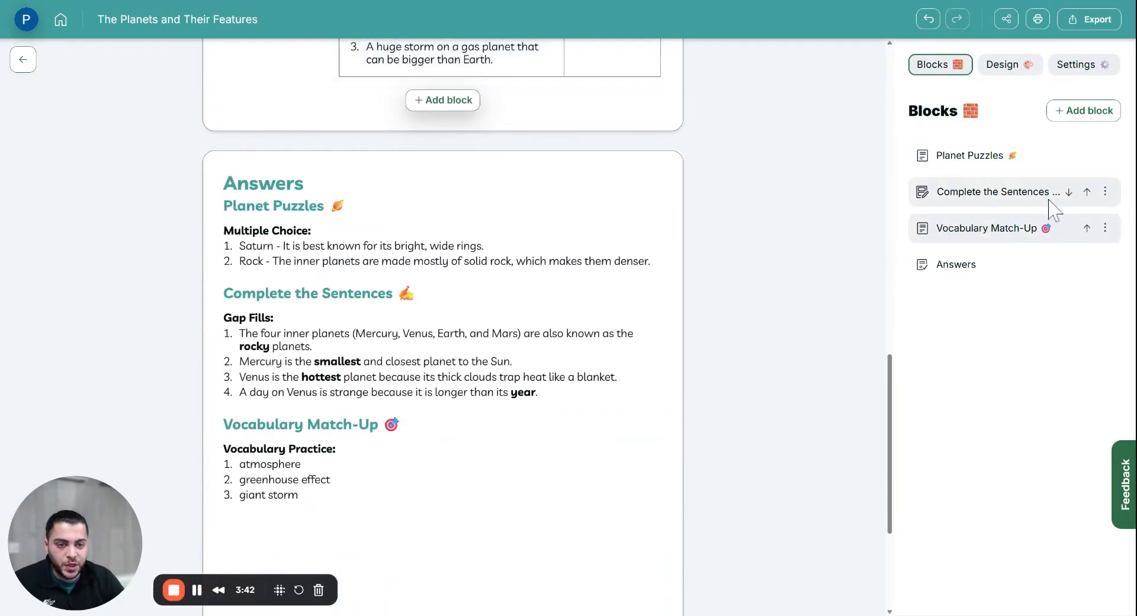
click(1053, 200)
scroll(642, 243, up, 2)
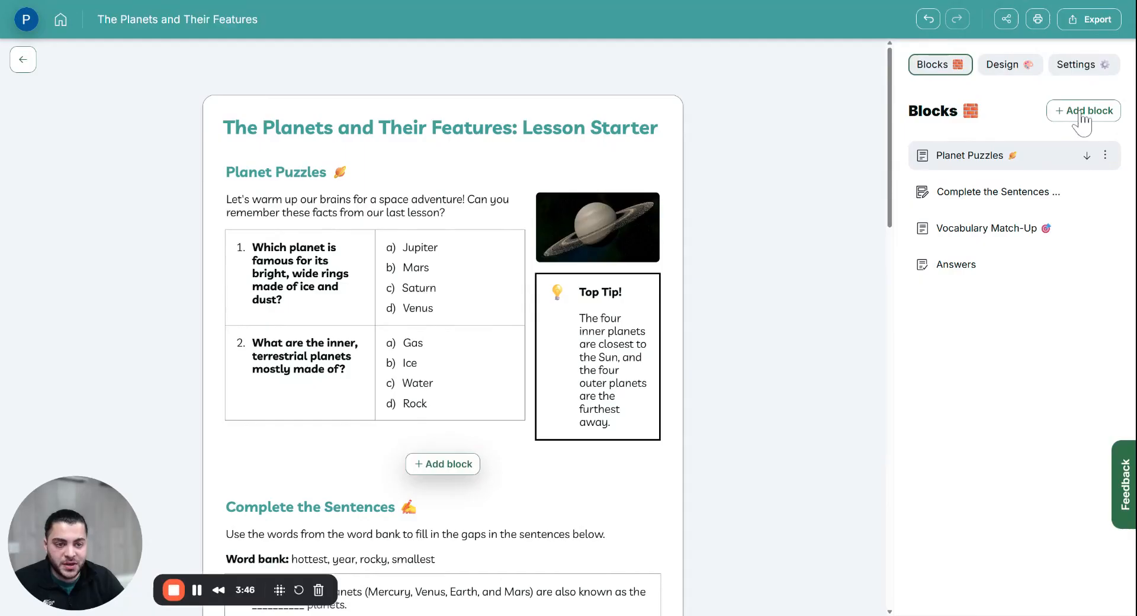
click(1085, 156)
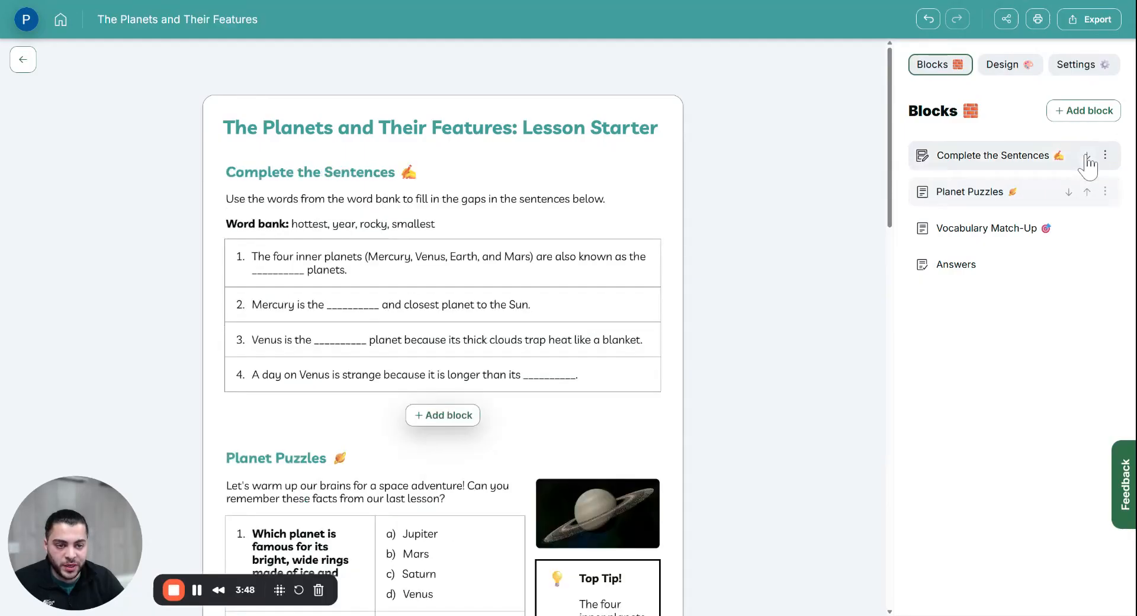
click(1086, 157)
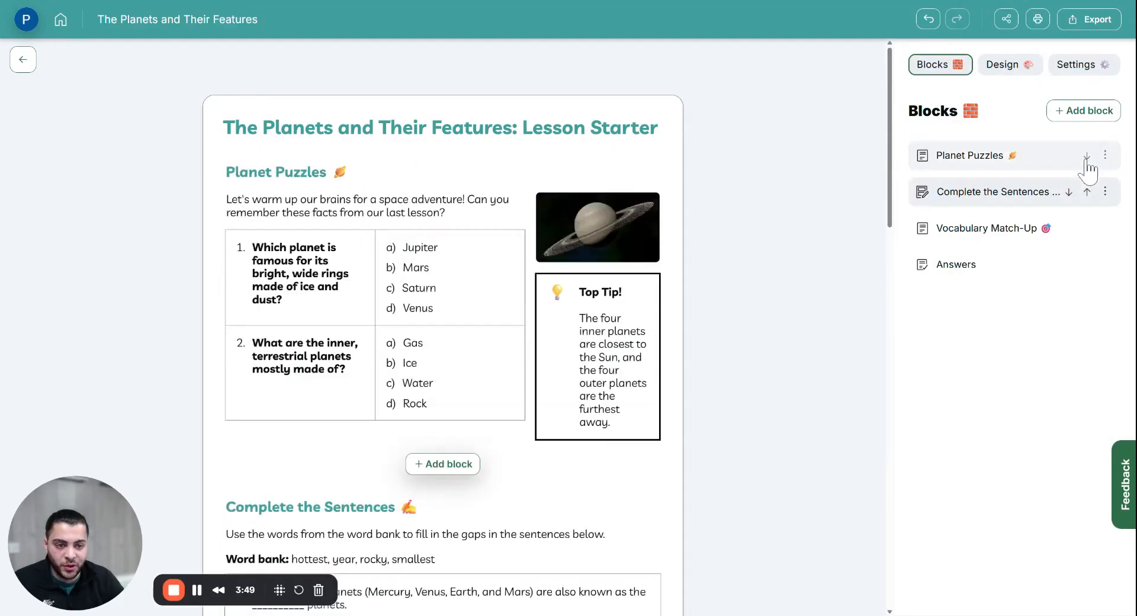
click(1086, 229)
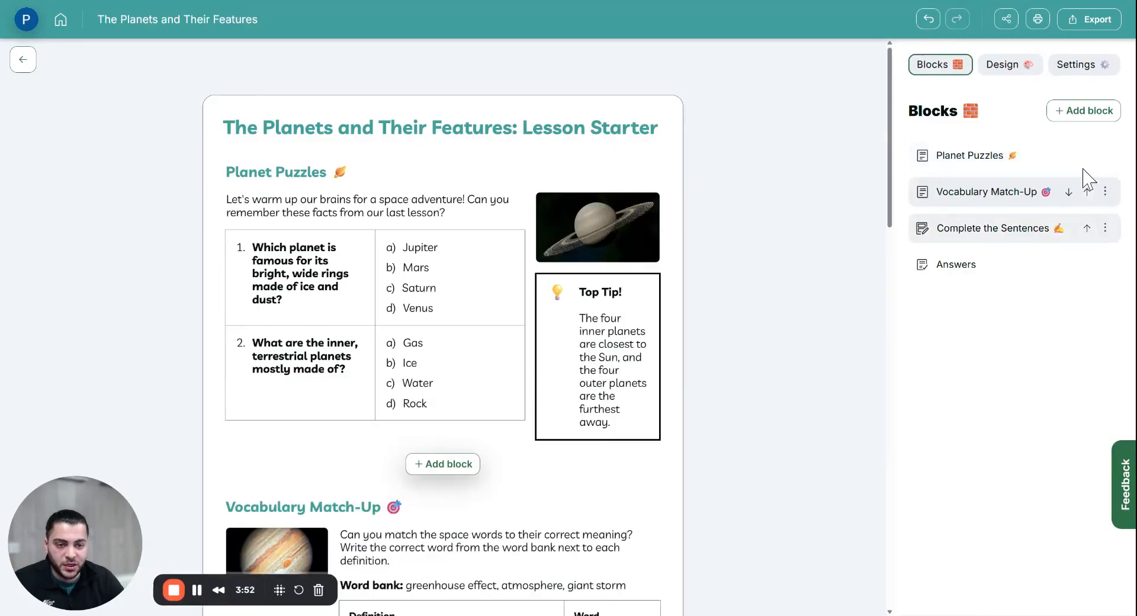
click(1088, 111)
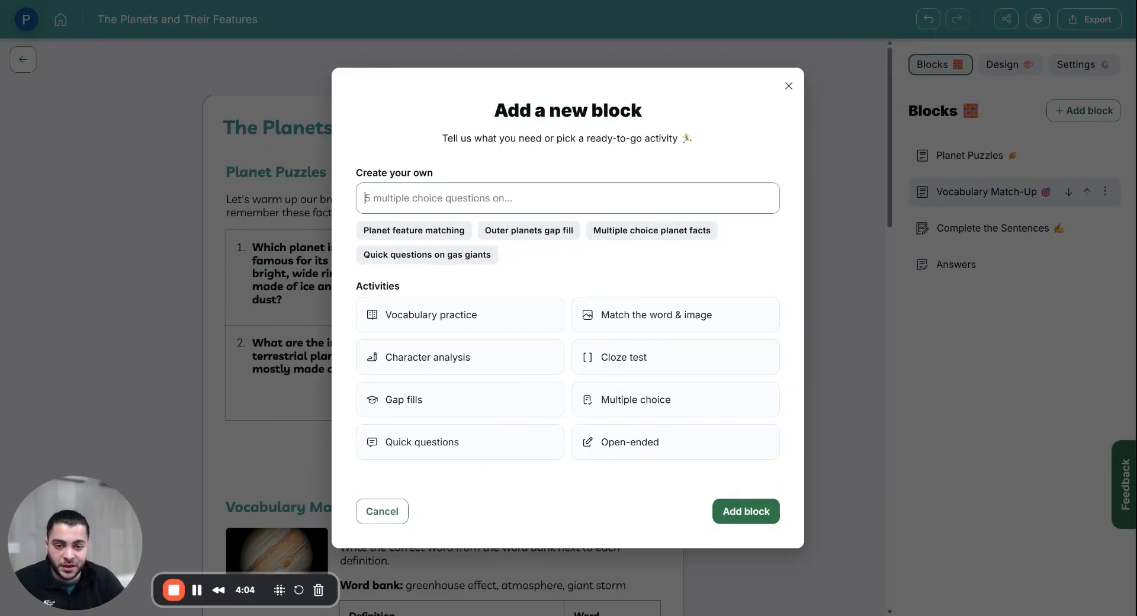
Step: Generate a multiple-choice Space Quiz block on planets, dismissing a second block-choice panel
click(706, 413)
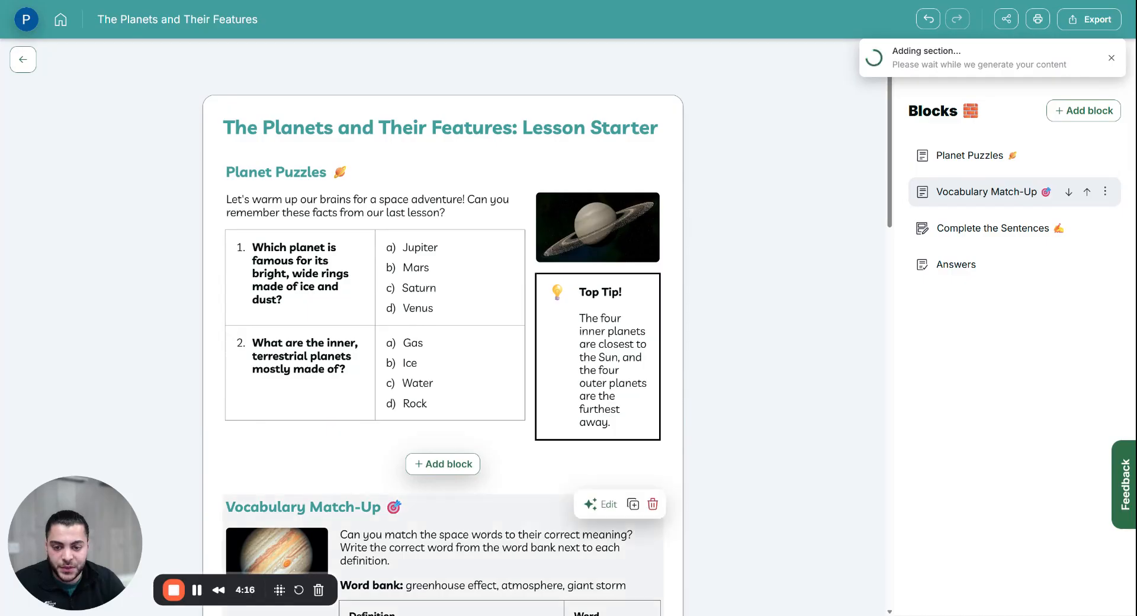
scroll(457, 376, down, 3)
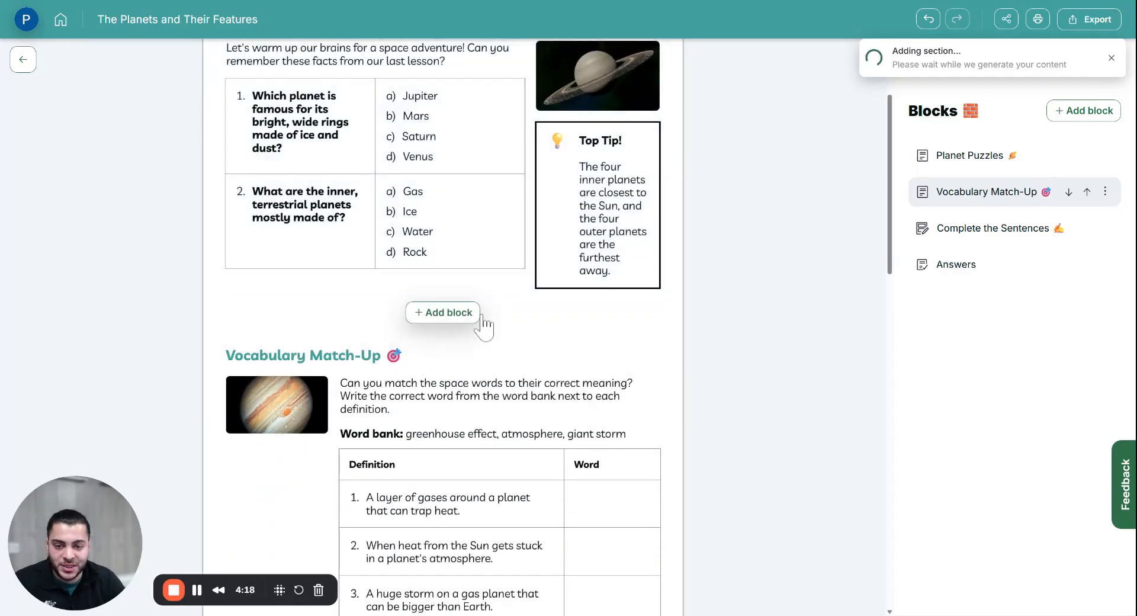
scroll(478, 339, down, 5)
scroll(460, 283, down, 1)
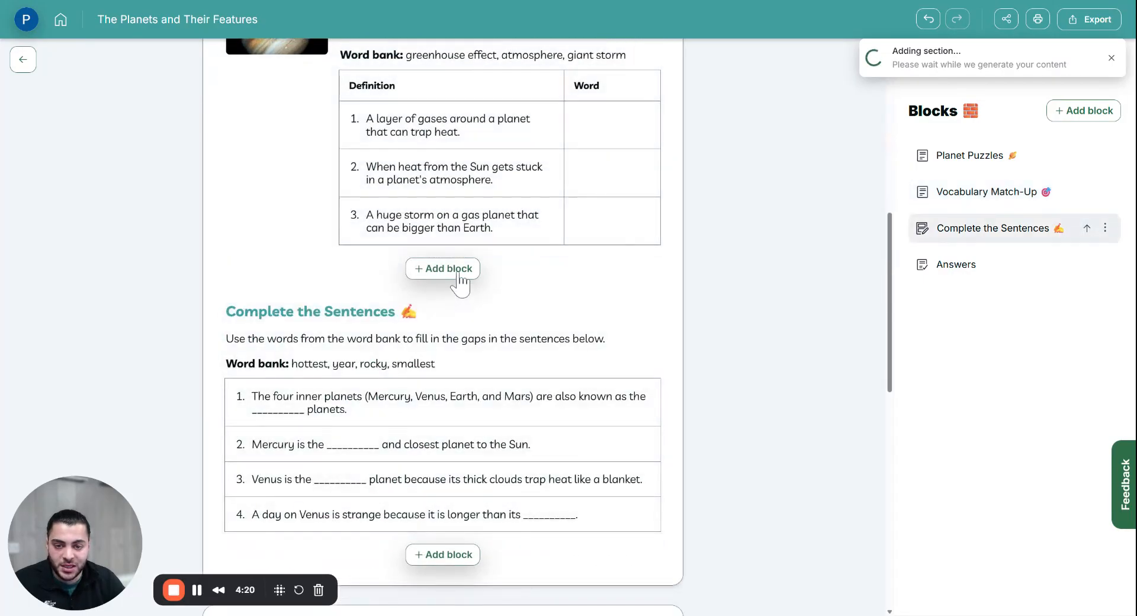
click(460, 274)
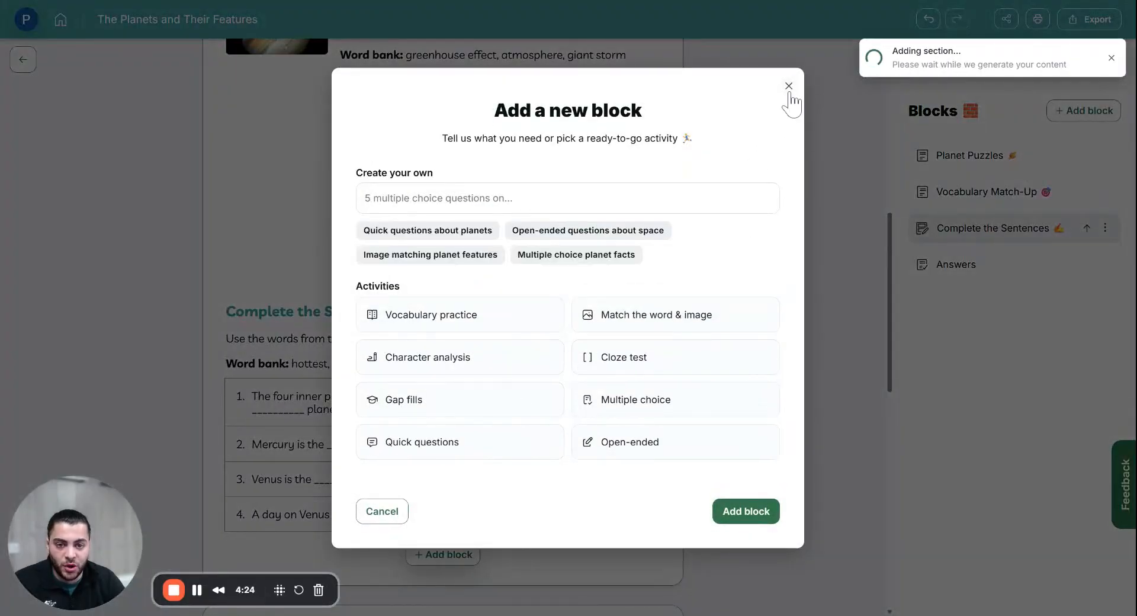
click(789, 88)
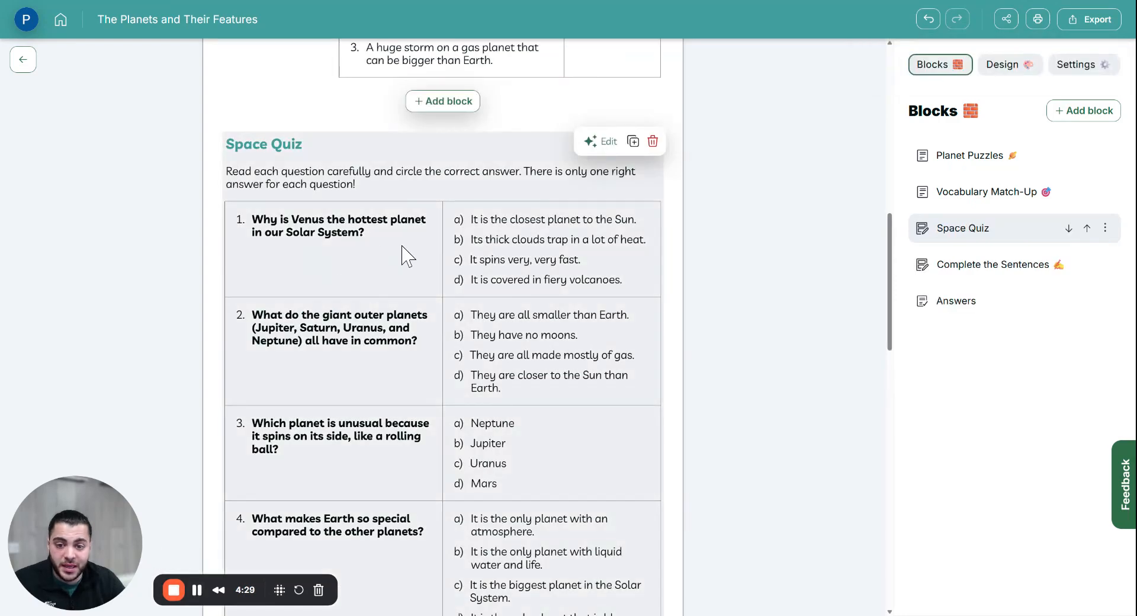
Step: Move Space Quiz up one place, directly after Planet Puzzles
scroll(431, 255, down, 3)
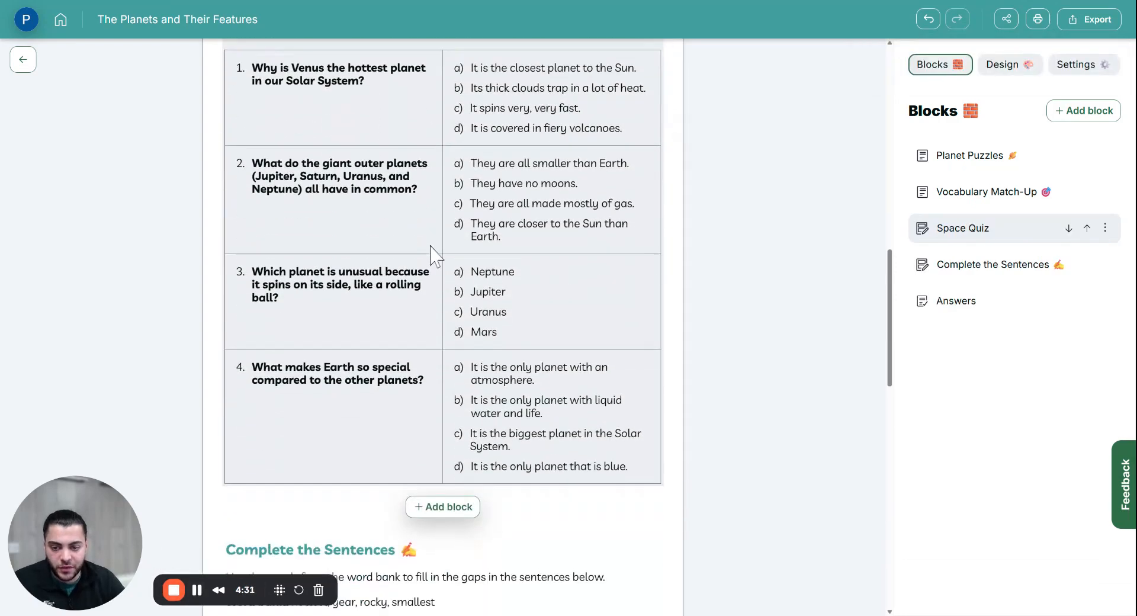
scroll(450, 278, up, 7)
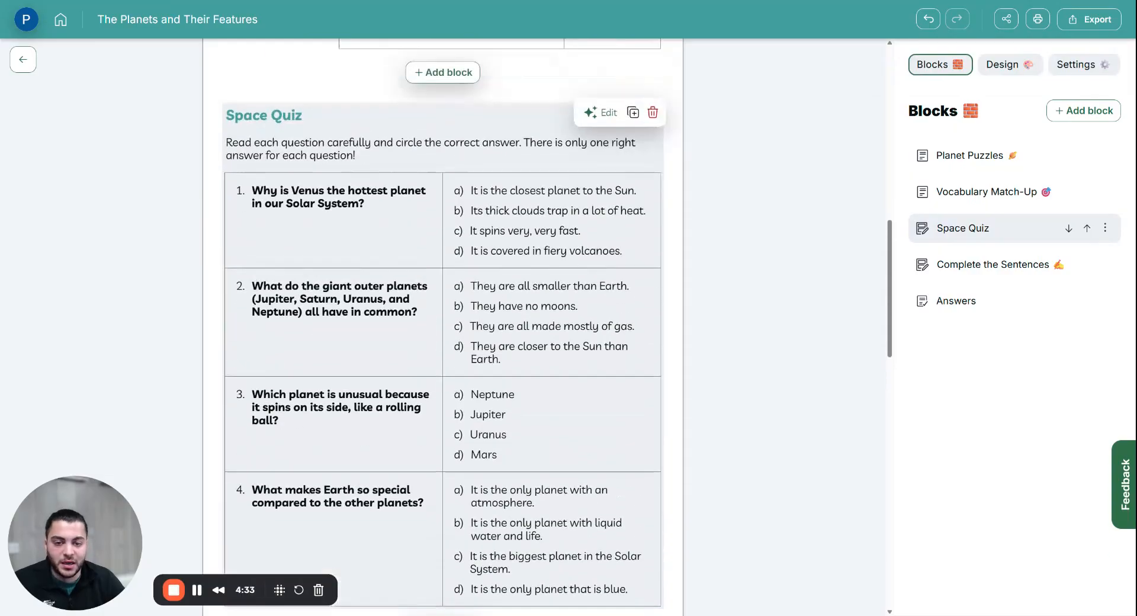
scroll(464, 294, up, 4)
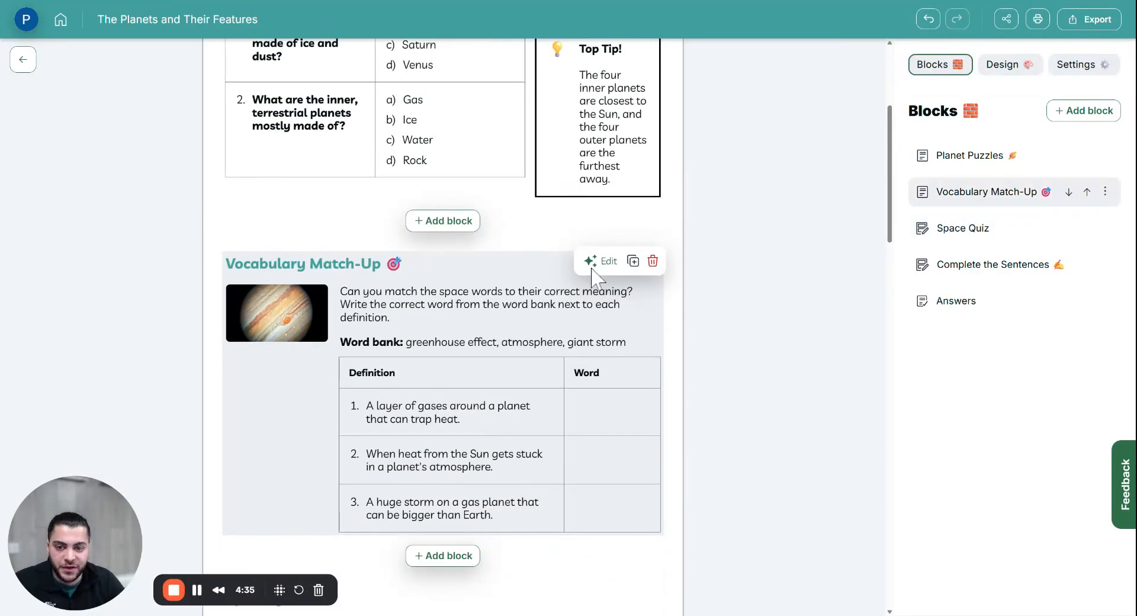
scroll(424, 257, down, 1)
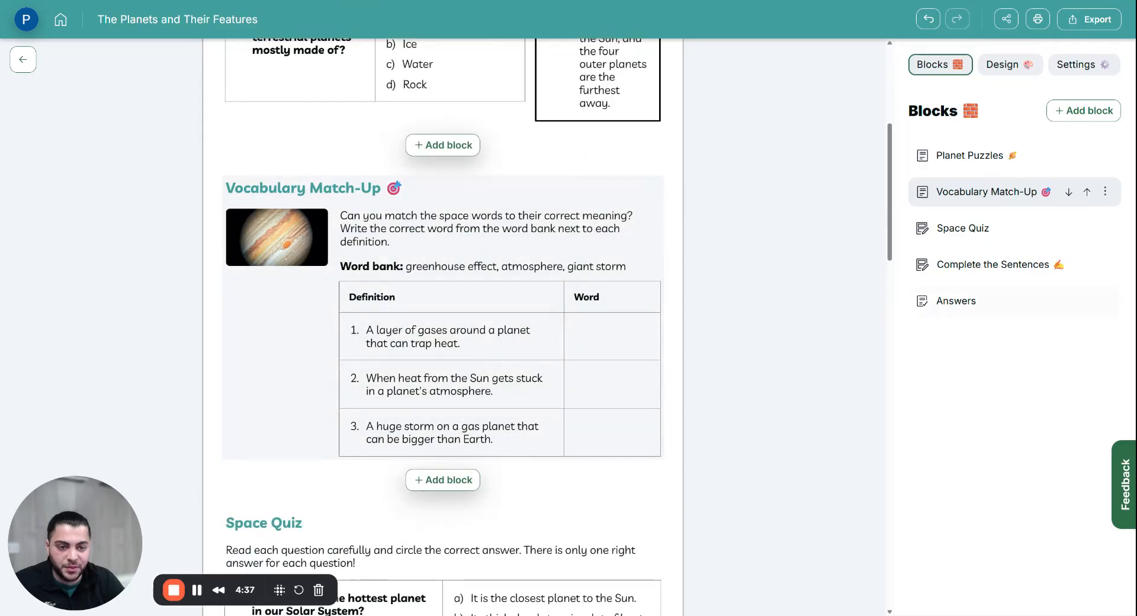
click(1088, 230)
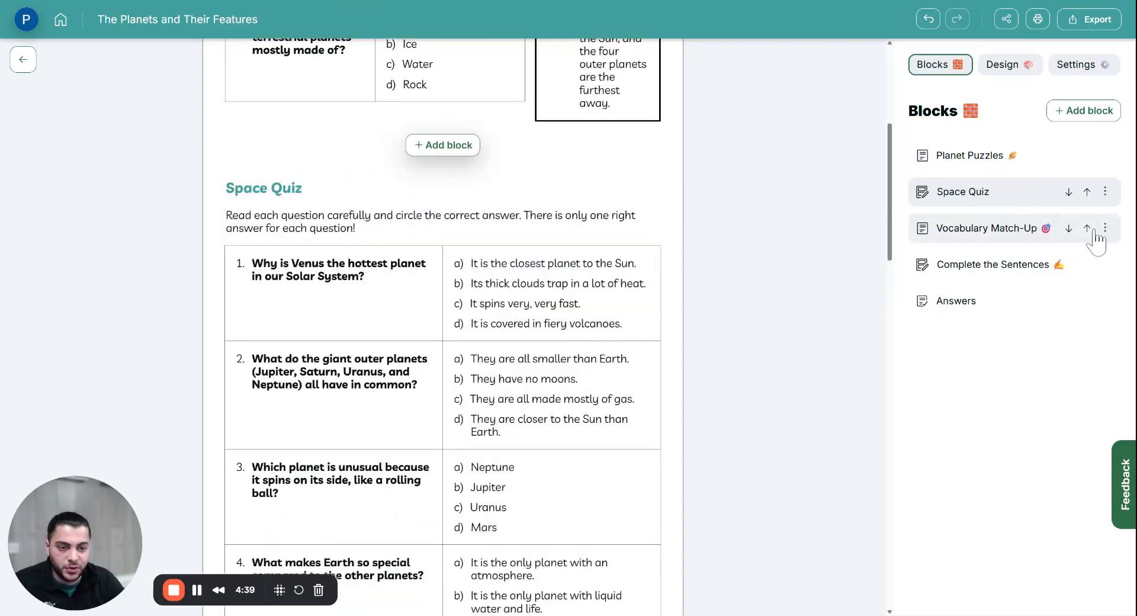
scroll(822, 258, up, 5)
scroll(651, 255, down, 13)
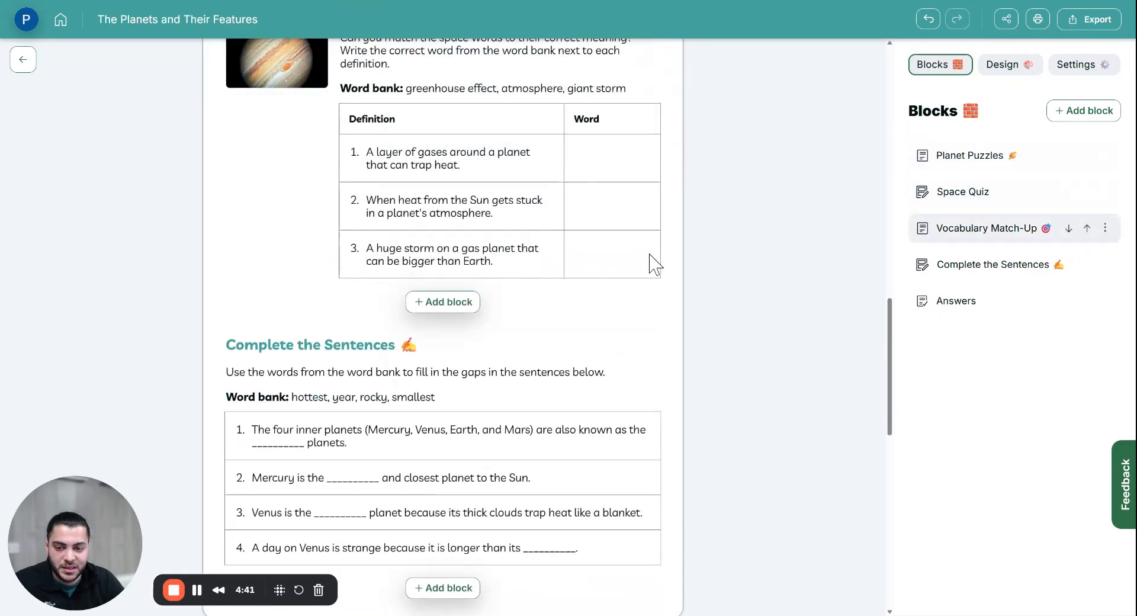
scroll(651, 260, down, 4)
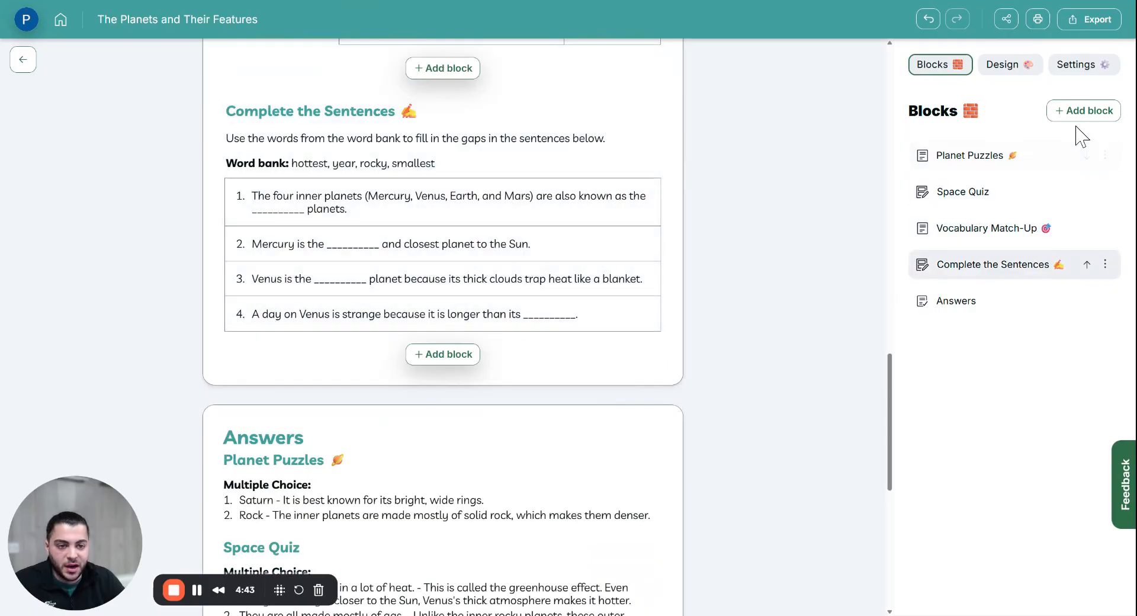
Step: Add the 'Open-ended questions on space exploration' block as Space Explorer's Journal
click(1082, 112)
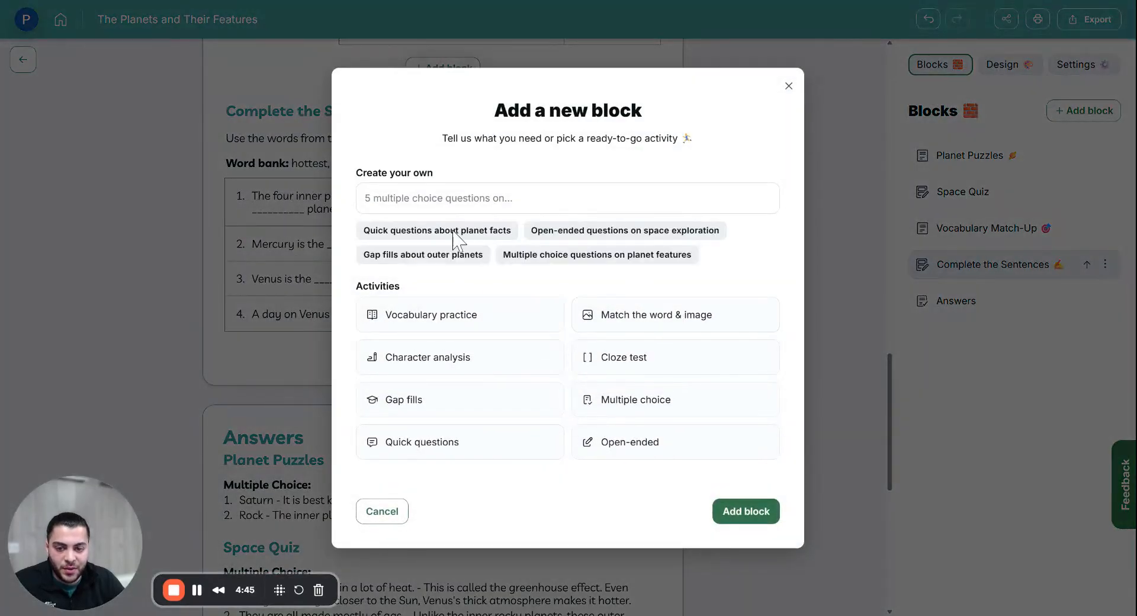
click(541, 236)
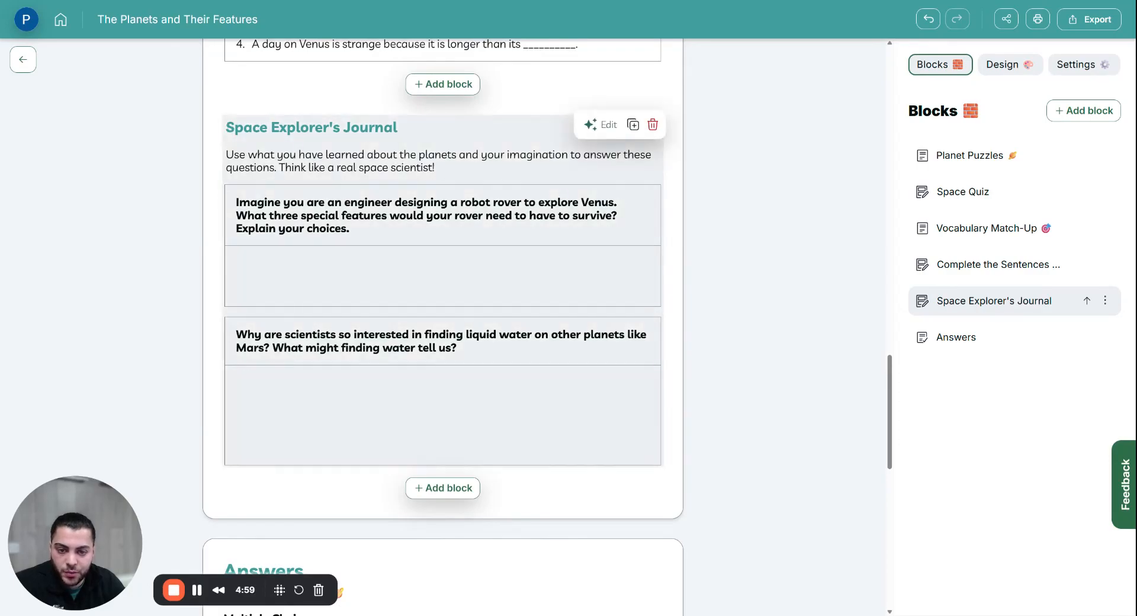
scroll(376, 323, up, 8)
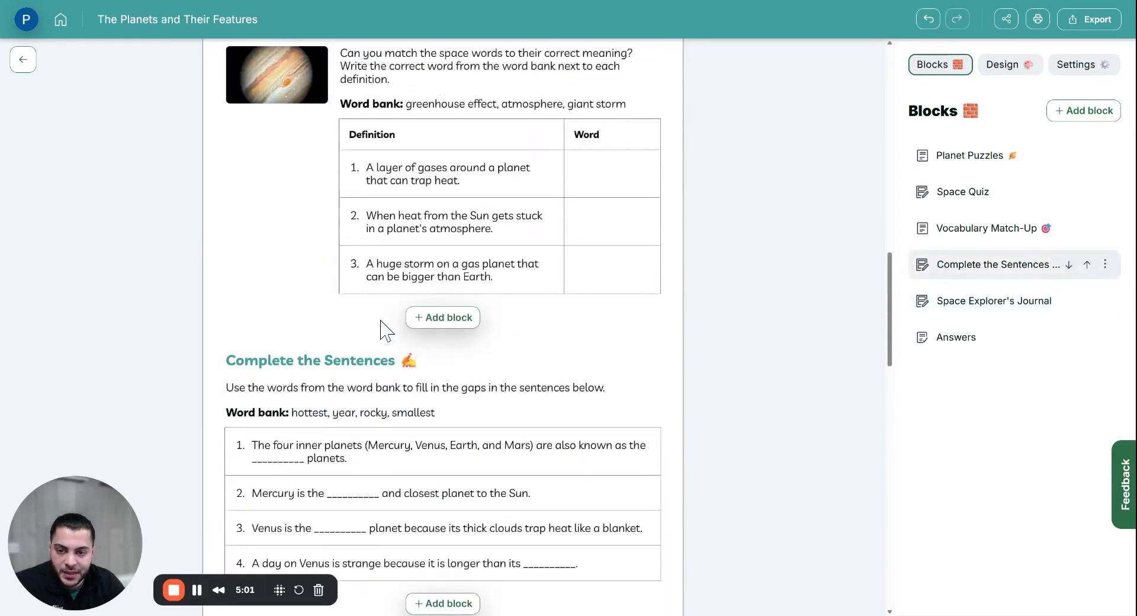
Step: Select the answer option 'Earth' and type a replacement over it
scroll(381, 329, up, 18)
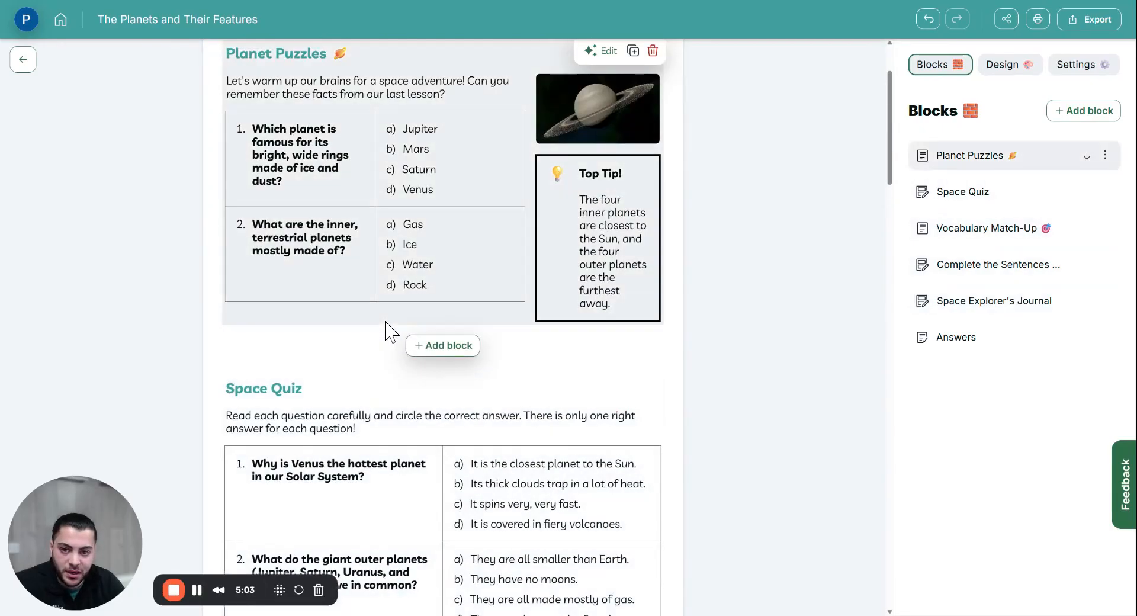
scroll(386, 330, up, 2)
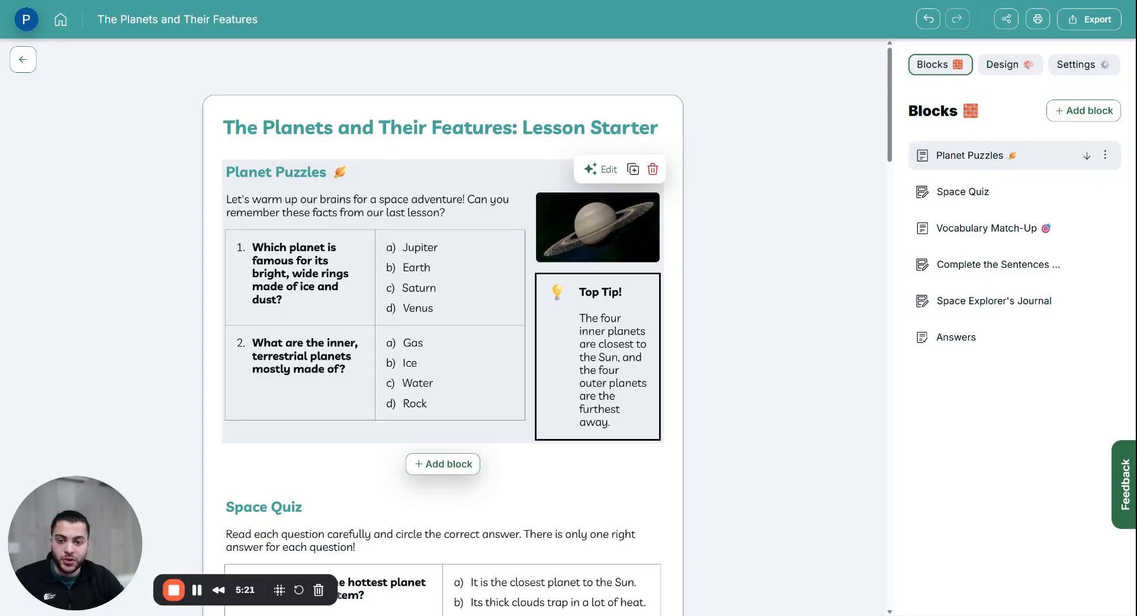
double_click(417, 268)
text(Mars)
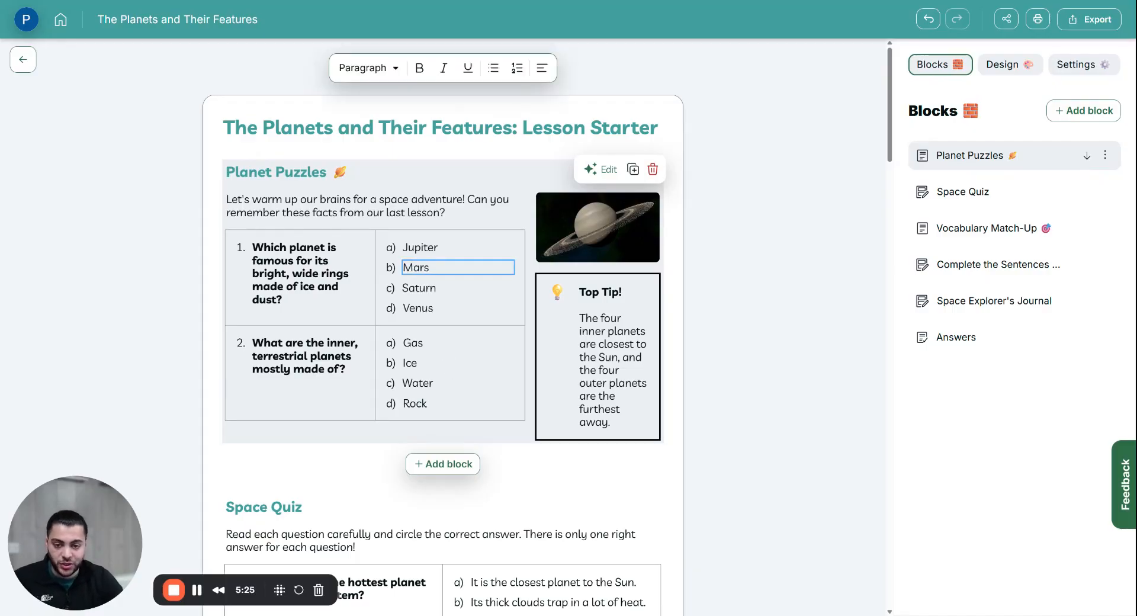
Step: Add blank lines under question 2's text, then remove them again
click(334, 356)
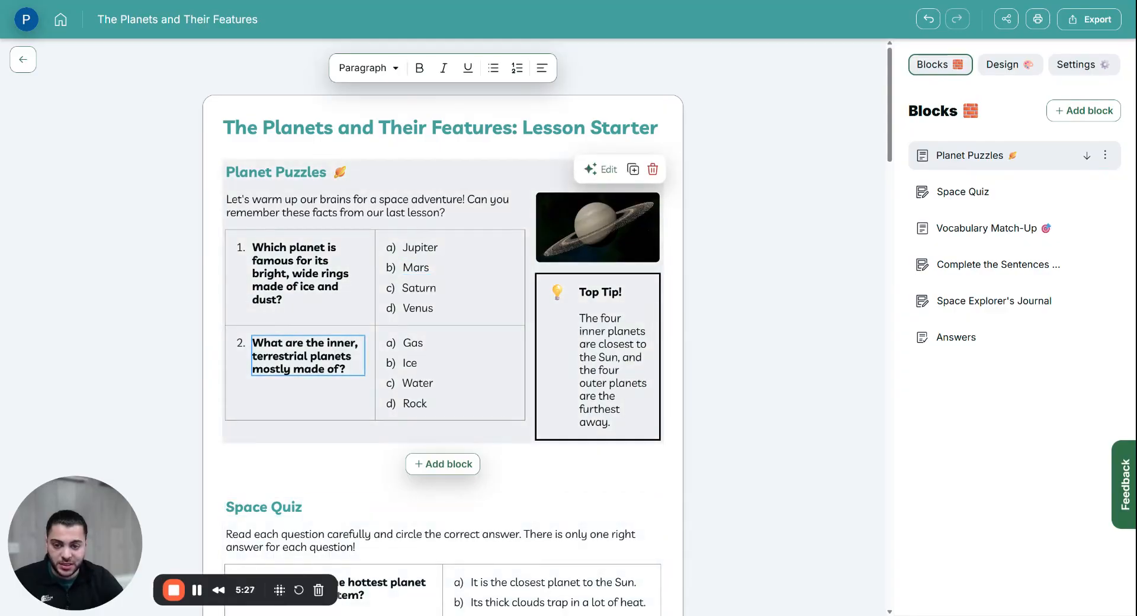
key(Return)
key(Return)
key(Return)
key(Return)
key(Return)
key(Return)
key(Return)
key(Return)
key(Return)
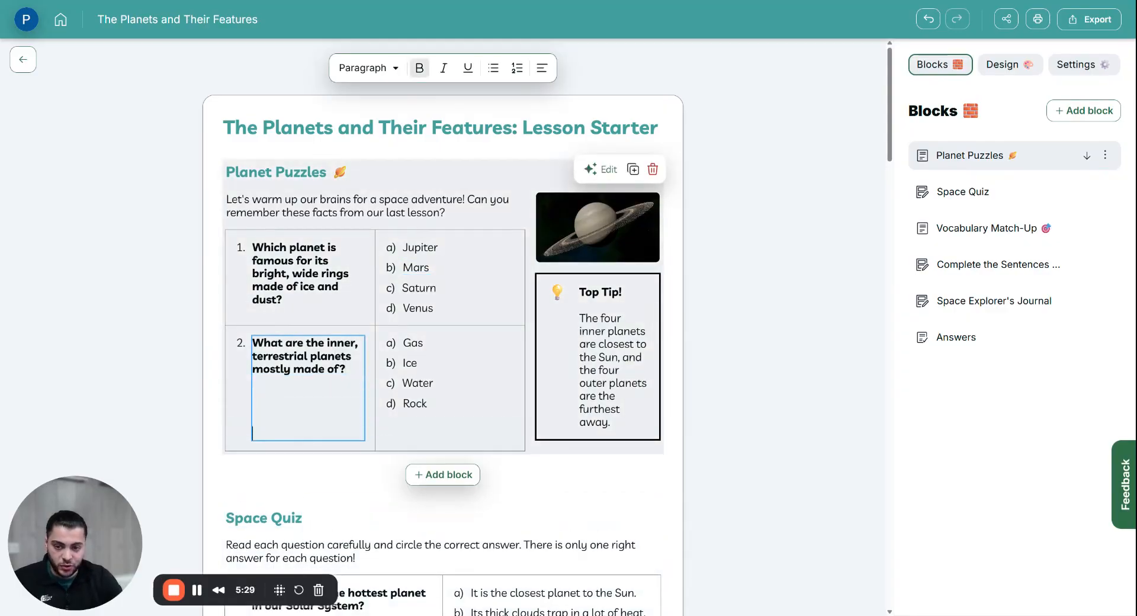
key(Return)
key(Return)
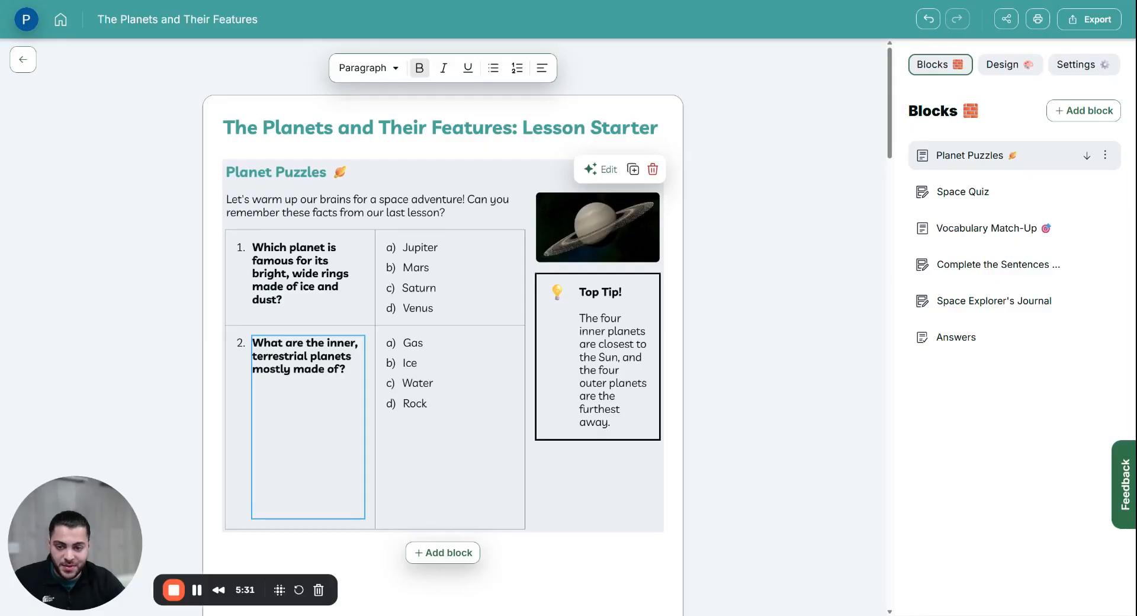
click(254, 420)
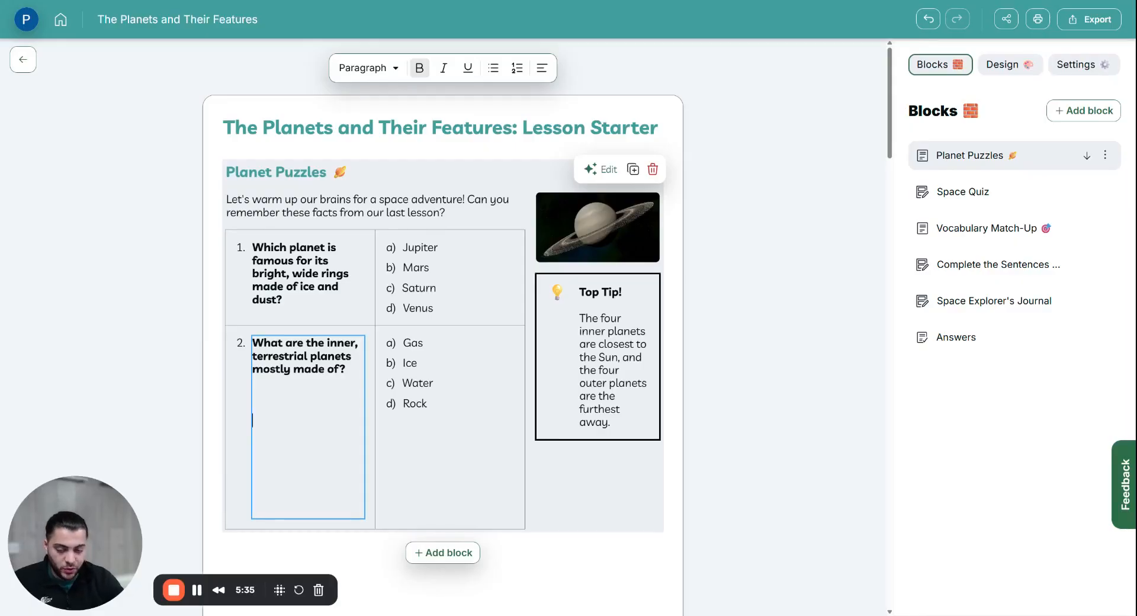
key(BackSpace)
key(BackSpace)
key(BackSpace)
key(BackSpace)
key(Delete)
key(Delete)
key(Delete)
key(Delete)
key(Delete)
key(Delete)
key(Delete)
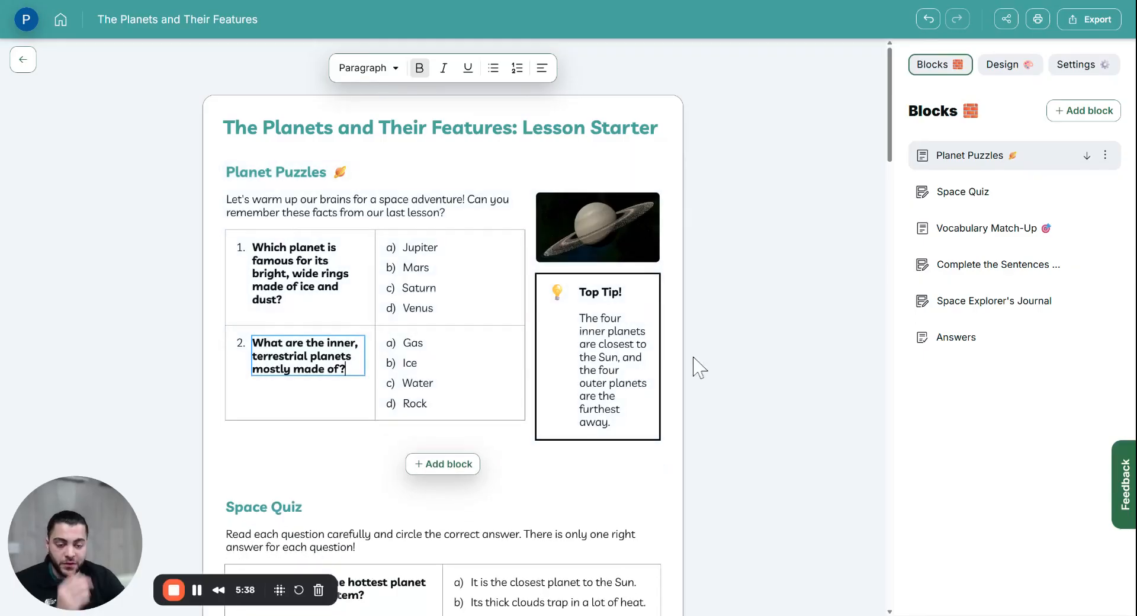
Step: Delete the Planet Puzzles section and duplicate the Space Quiz section
double_click(616, 344)
triple_click(617, 344)
click(583, 332)
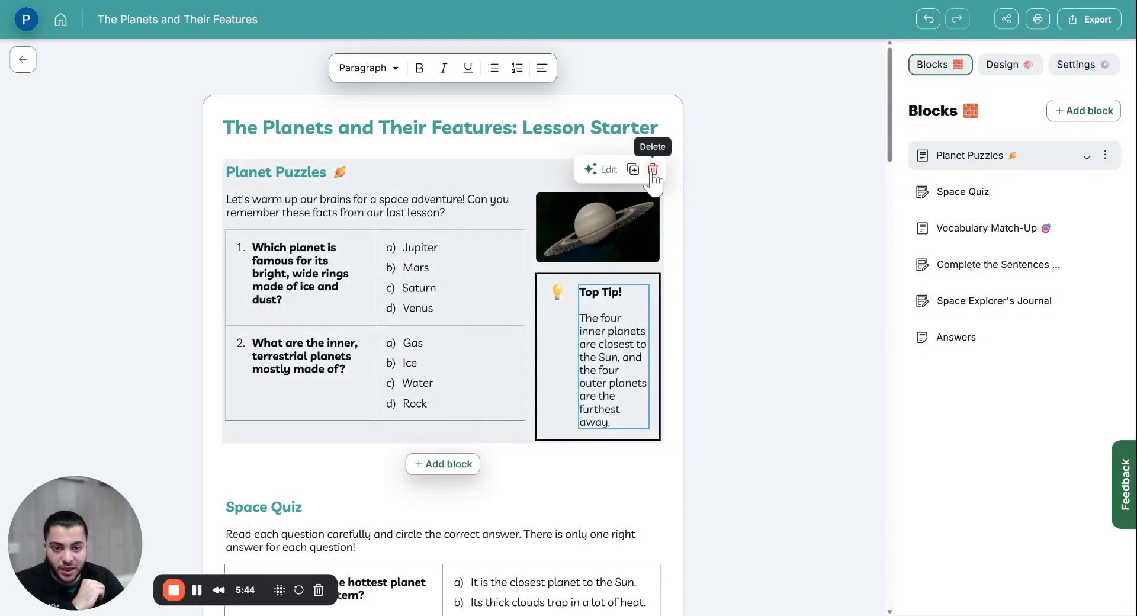
click(652, 170)
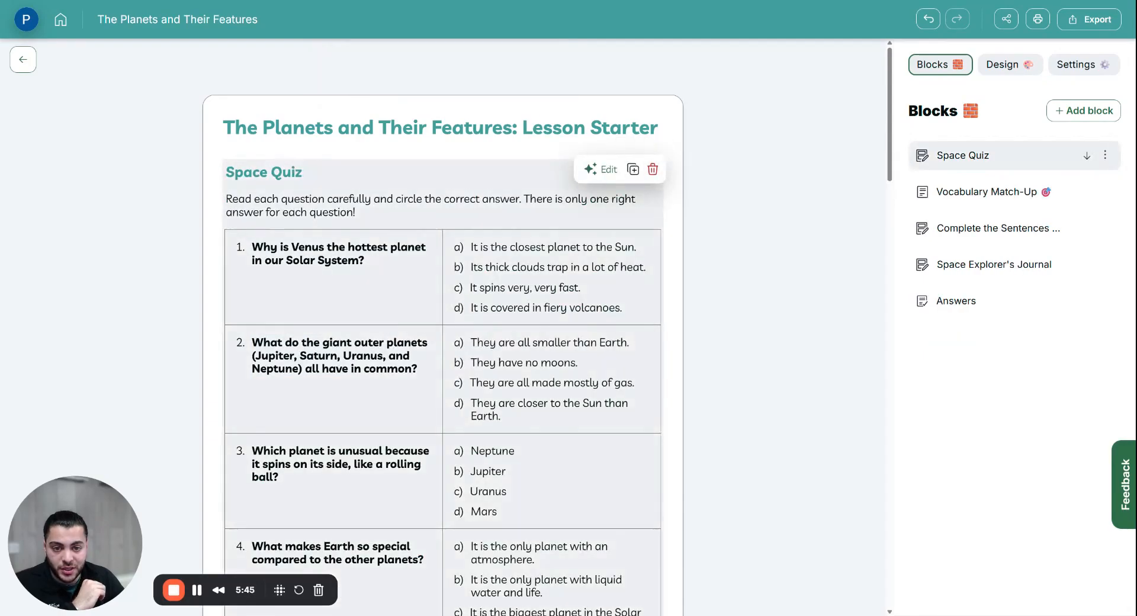
click(634, 171)
Step: Go to the duplicated Space Quiz and ask the AI to add more questions to it
click(955, 199)
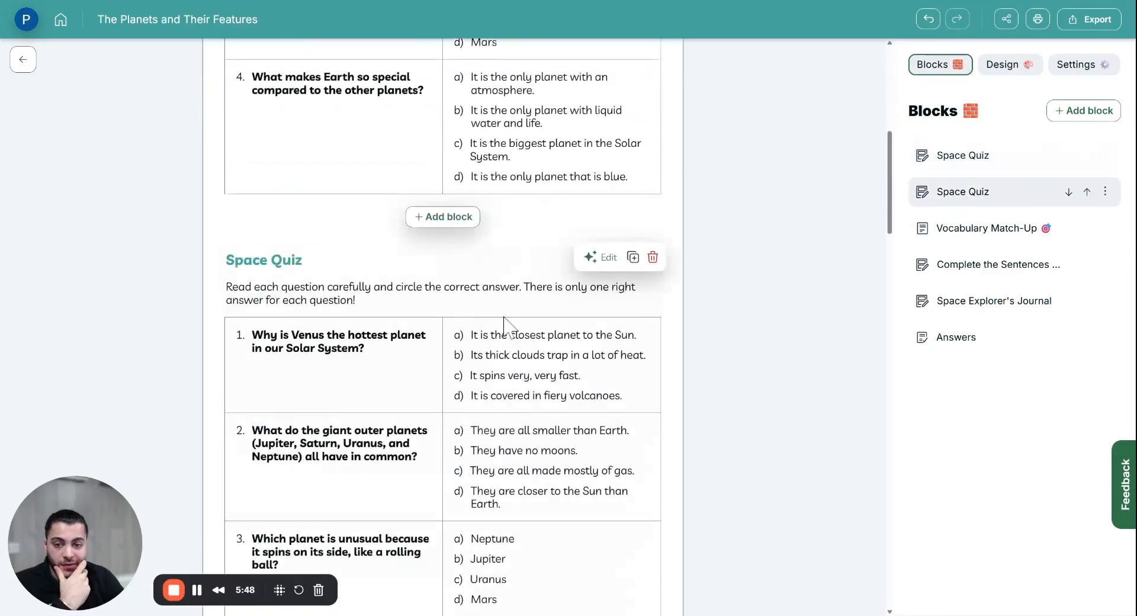
scroll(417, 325, up, 5)
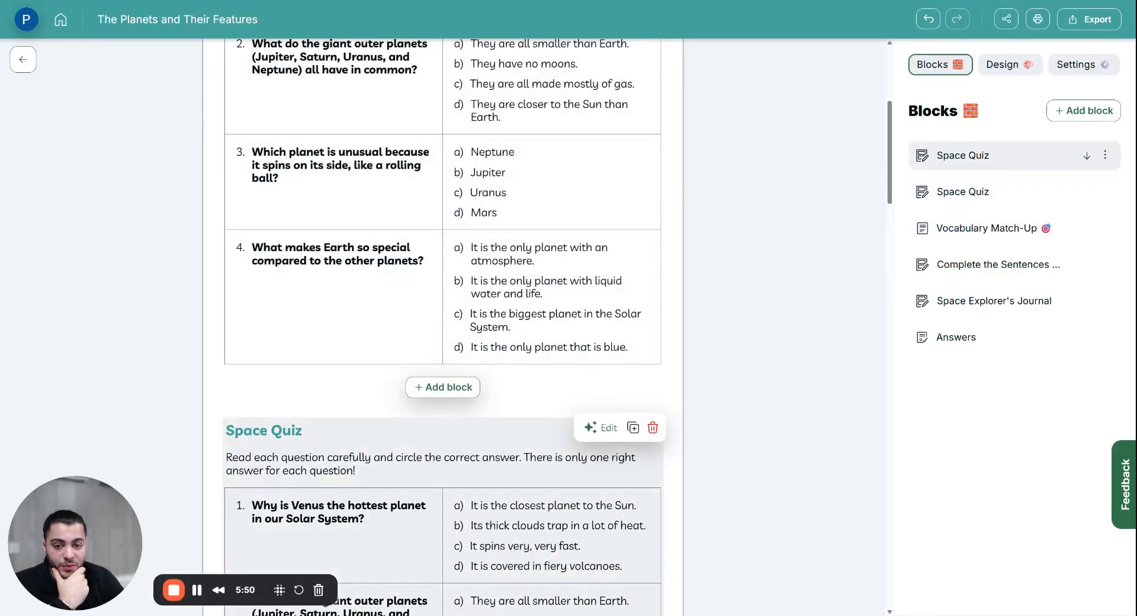
scroll(569, 441, down, 4)
click(379, 220)
scroll(379, 221, up, 9)
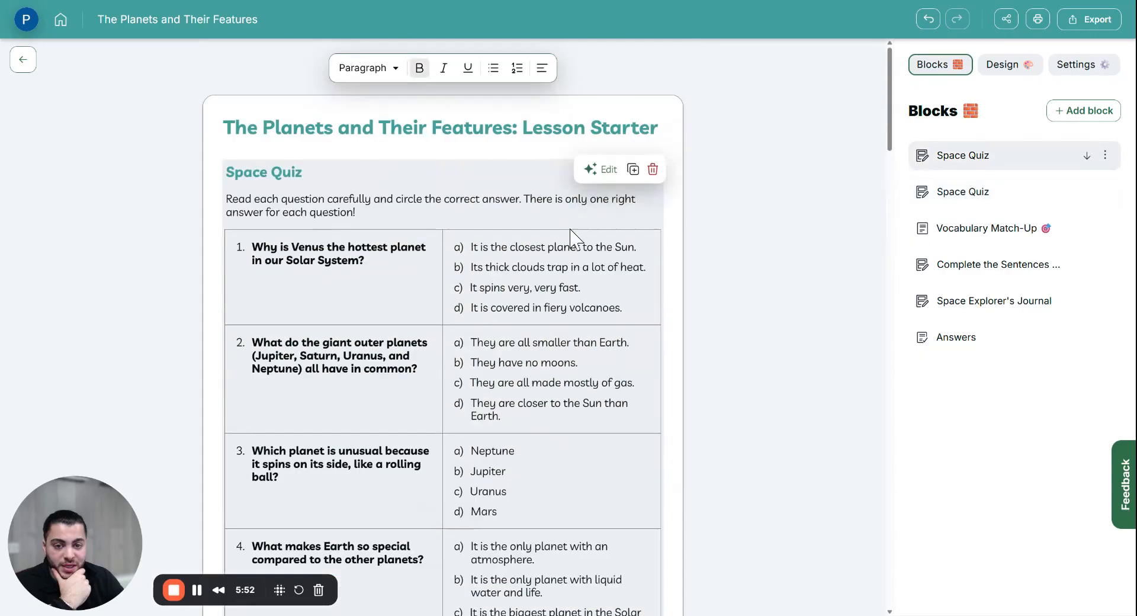
click(608, 173)
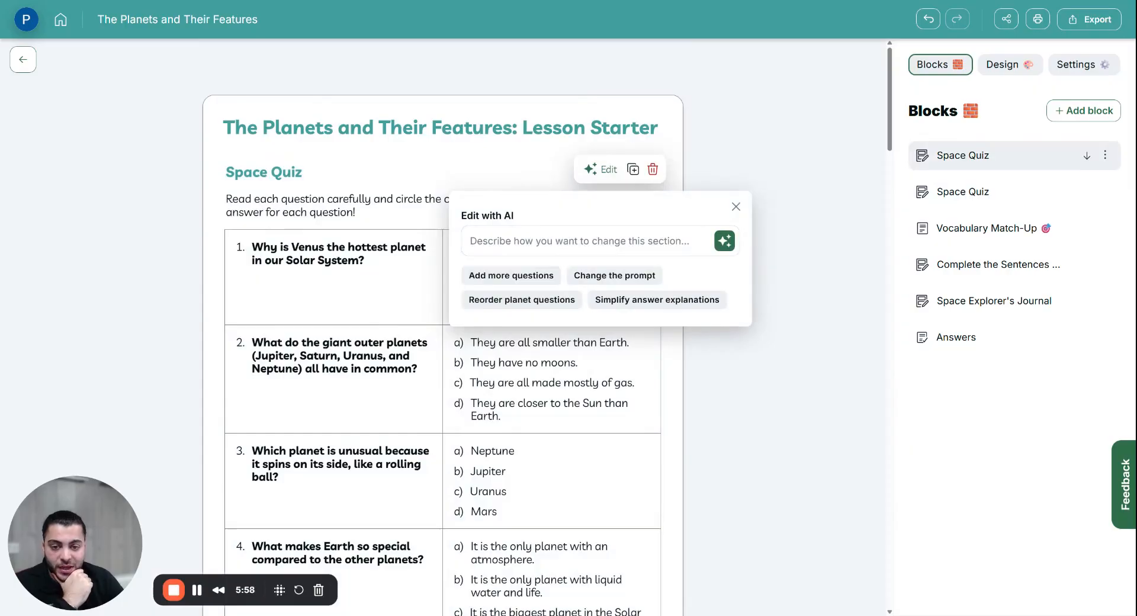
click(514, 276)
Step: Delete the duplicated Space Quiz block so the sheet keeps a single Space Quiz
scroll(597, 293, down, 2)
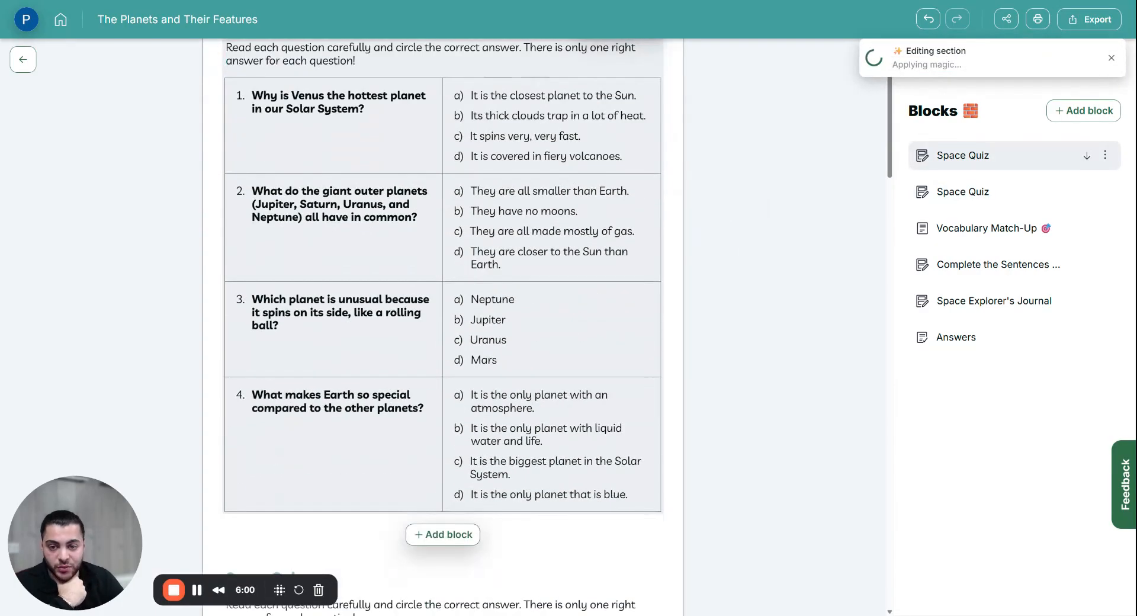
scroll(597, 293, down, 6)
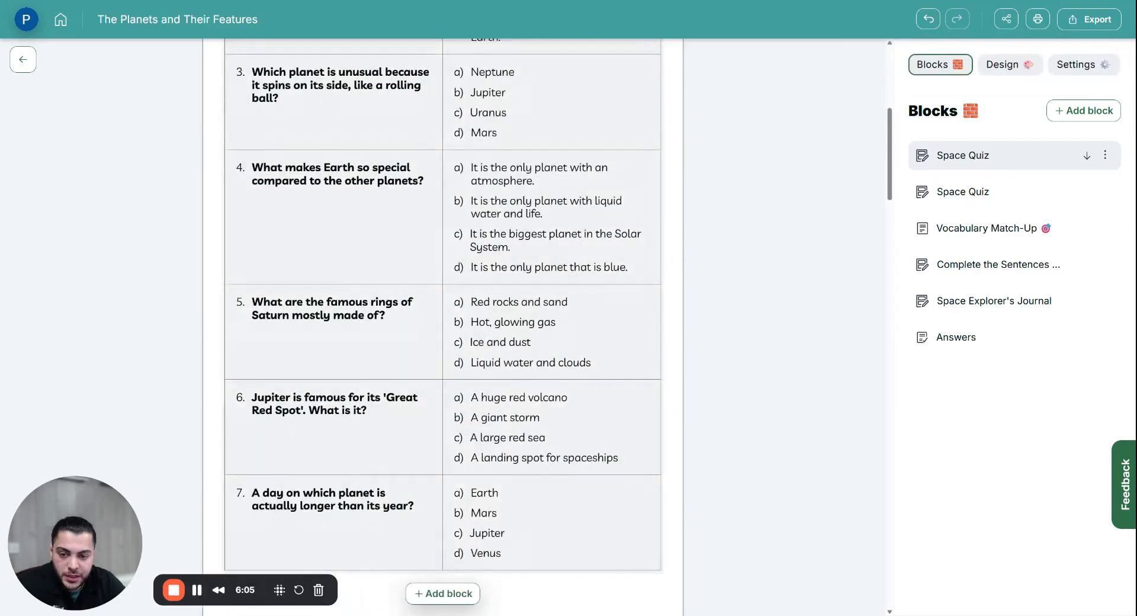
scroll(431, 290, up, 10)
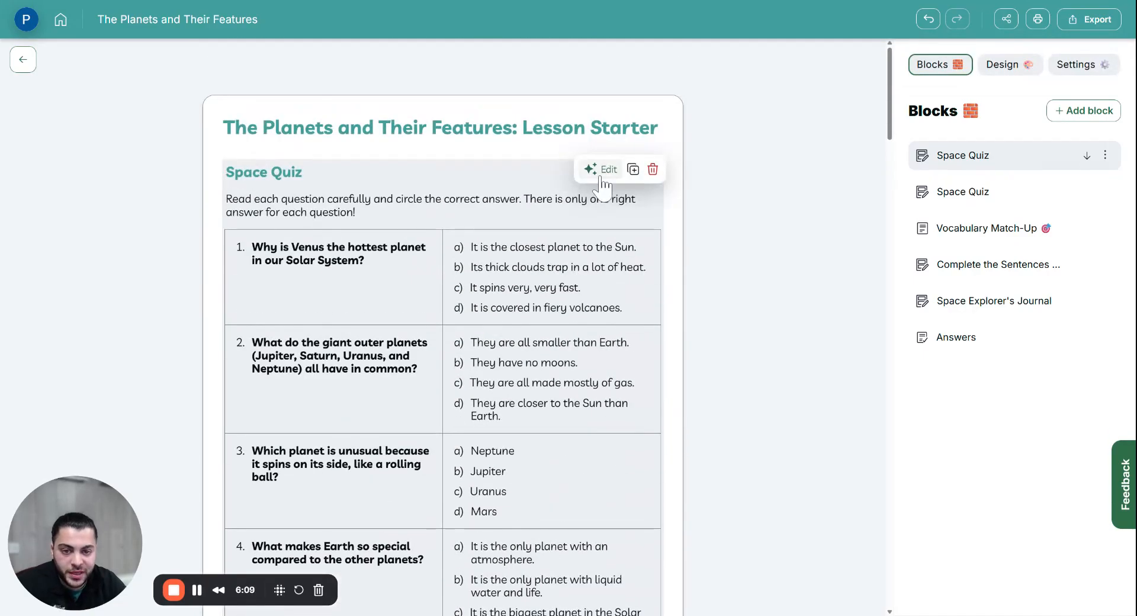
scroll(642, 190, down, 9)
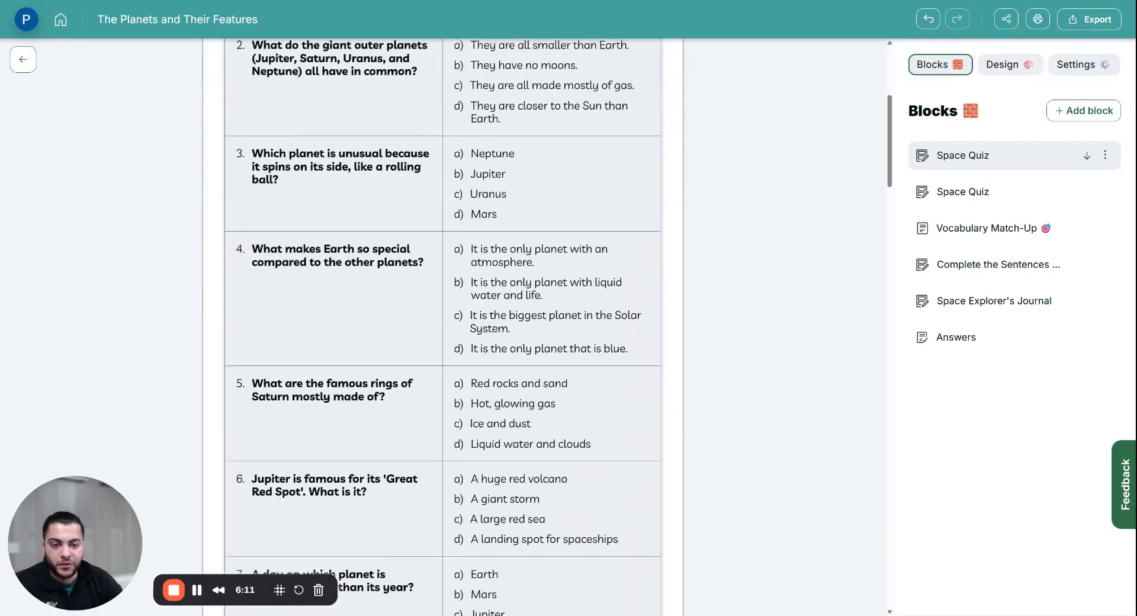
scroll(634, 330, down, 3)
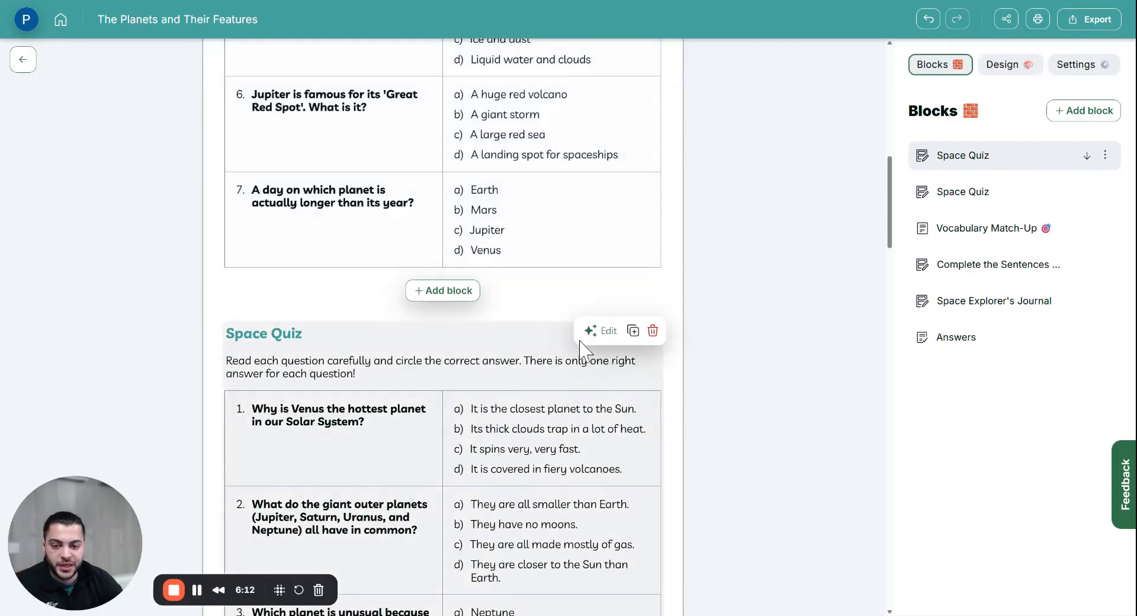
click(652, 332)
scroll(643, 331, down, 18)
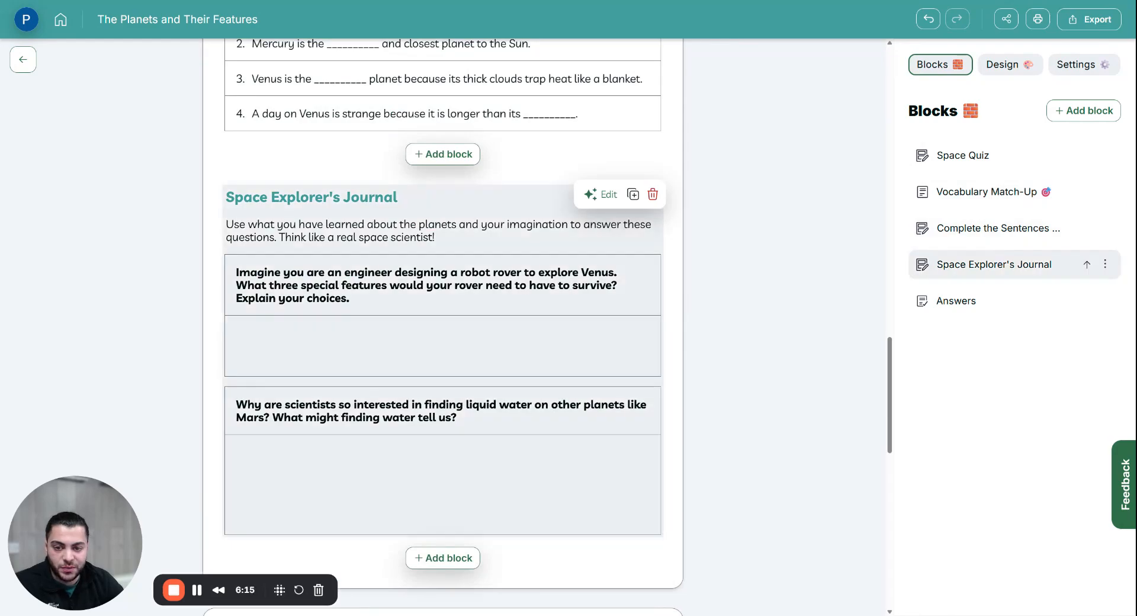
scroll(443, 331, down, 5)
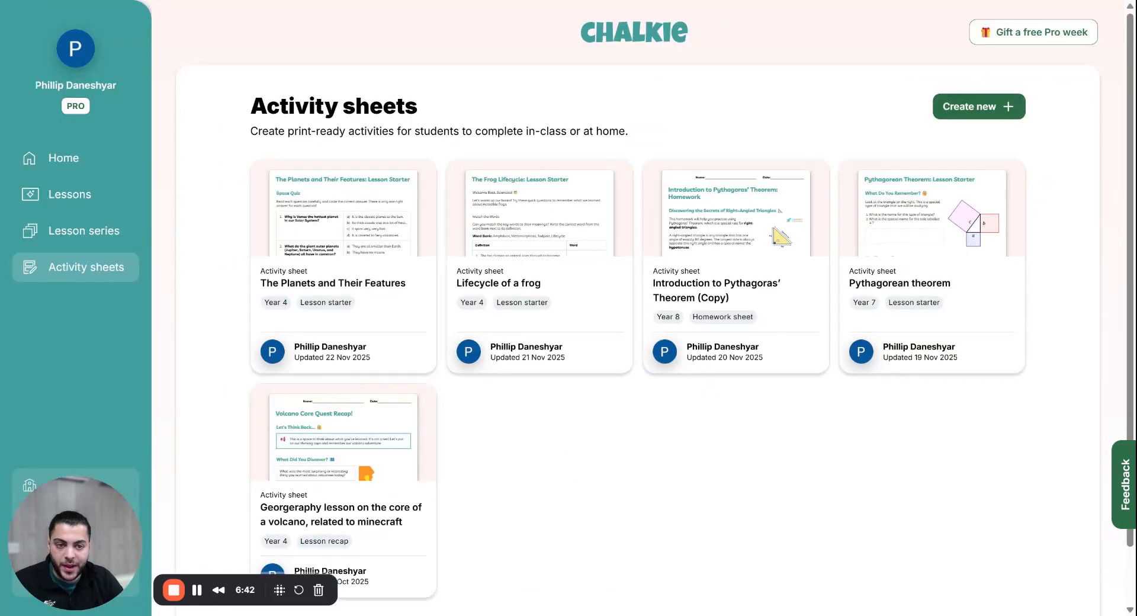
Step: Create a sheet from the Moons, Dwarf Planets & More lesson, describing 'I want 20 multiple choice quest'
click(974, 108)
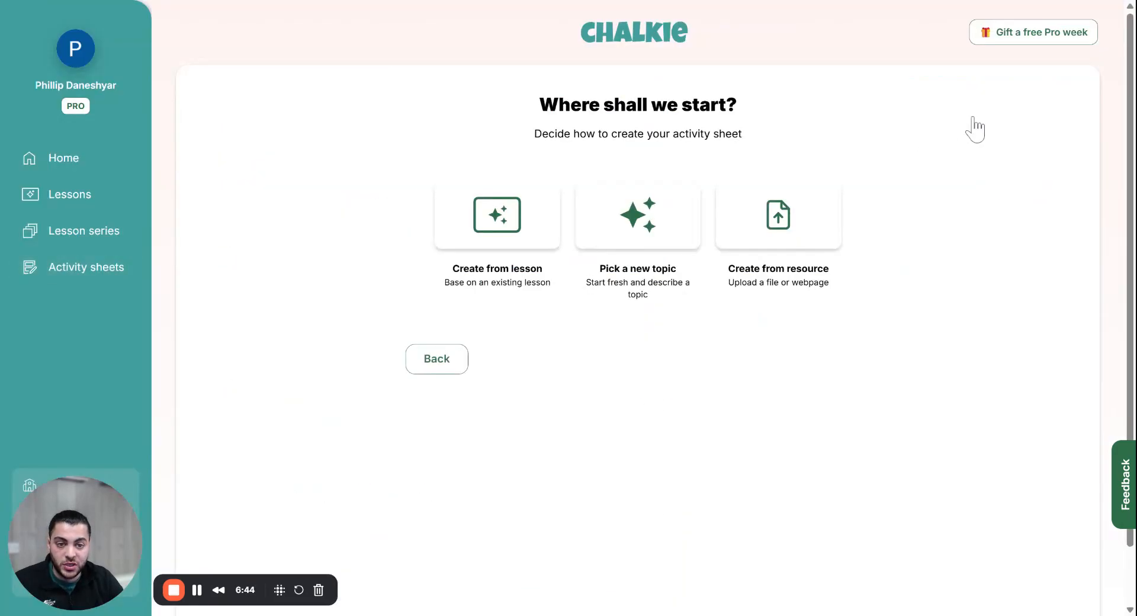
click(523, 224)
click(529, 208)
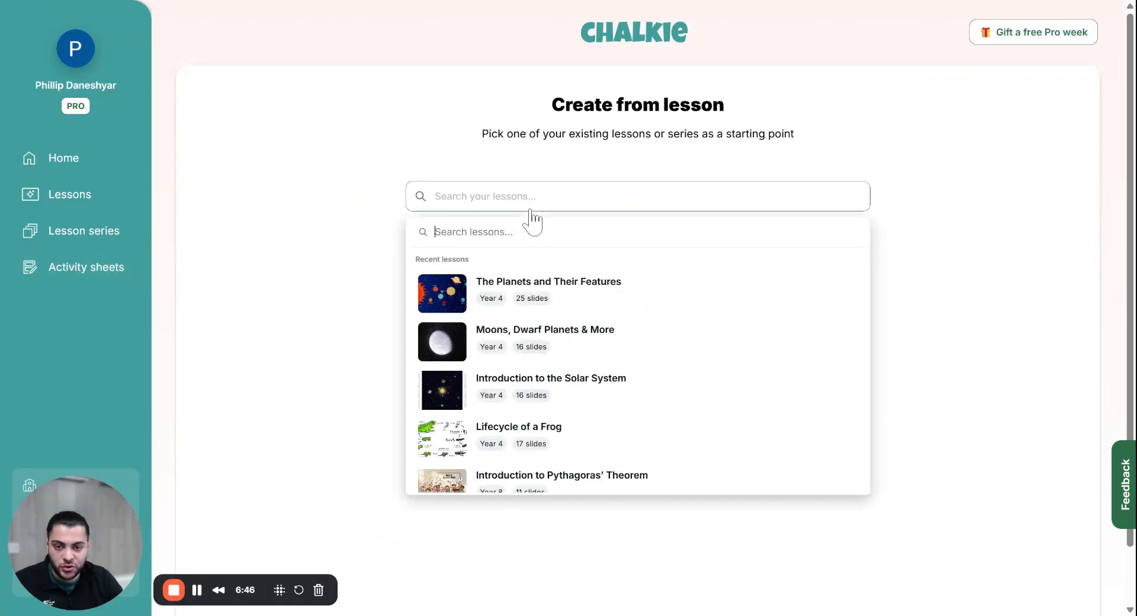
click(588, 342)
click(792, 345)
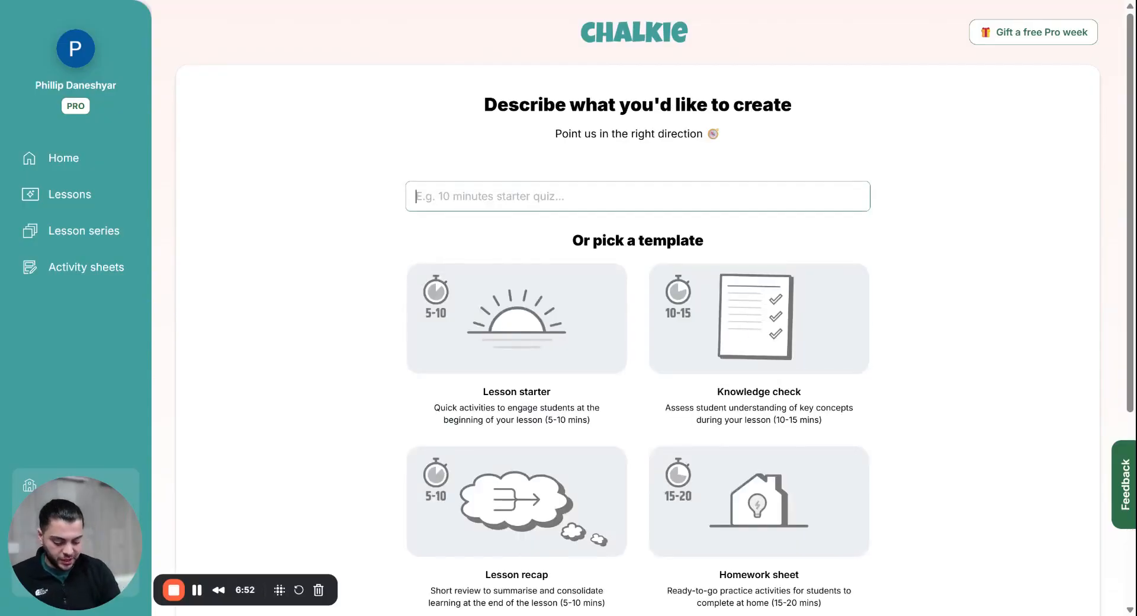
text(I want 20 multiple)
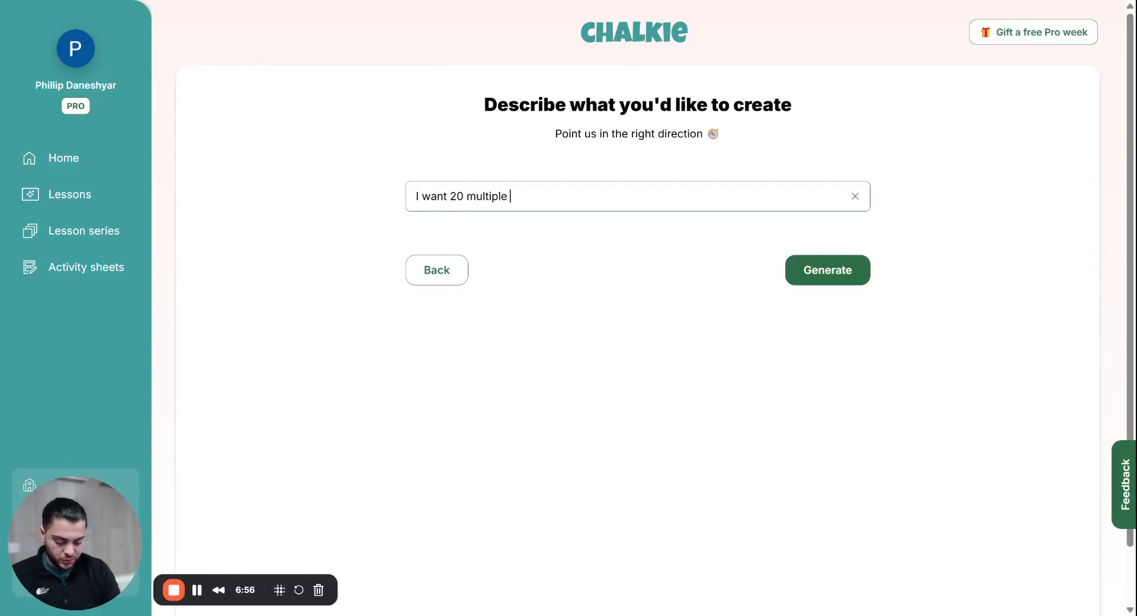
text( choice questions that progressively get harder)
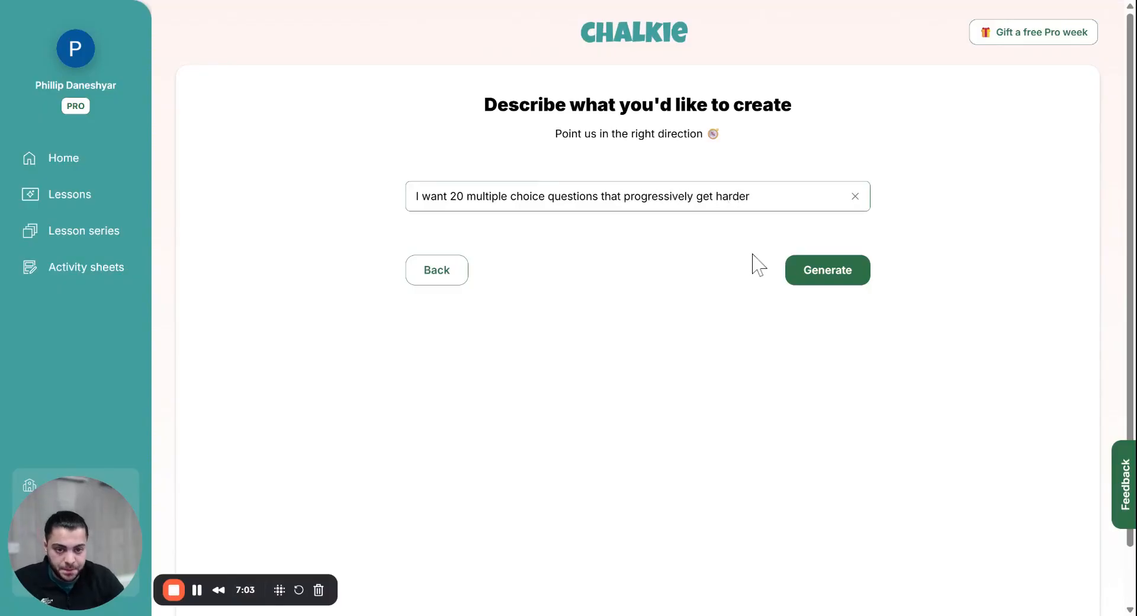
Step: Generate the sheet, producing a space intro, a Multiple Choice Challenge and an Answers section
click(807, 276)
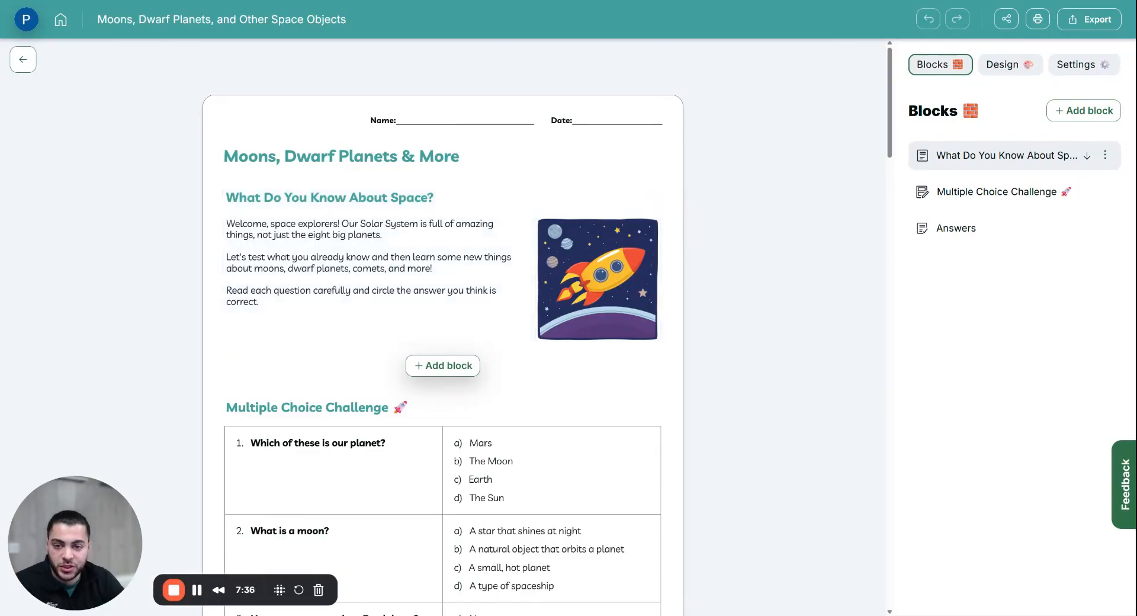
scroll(459, 307, down, 5)
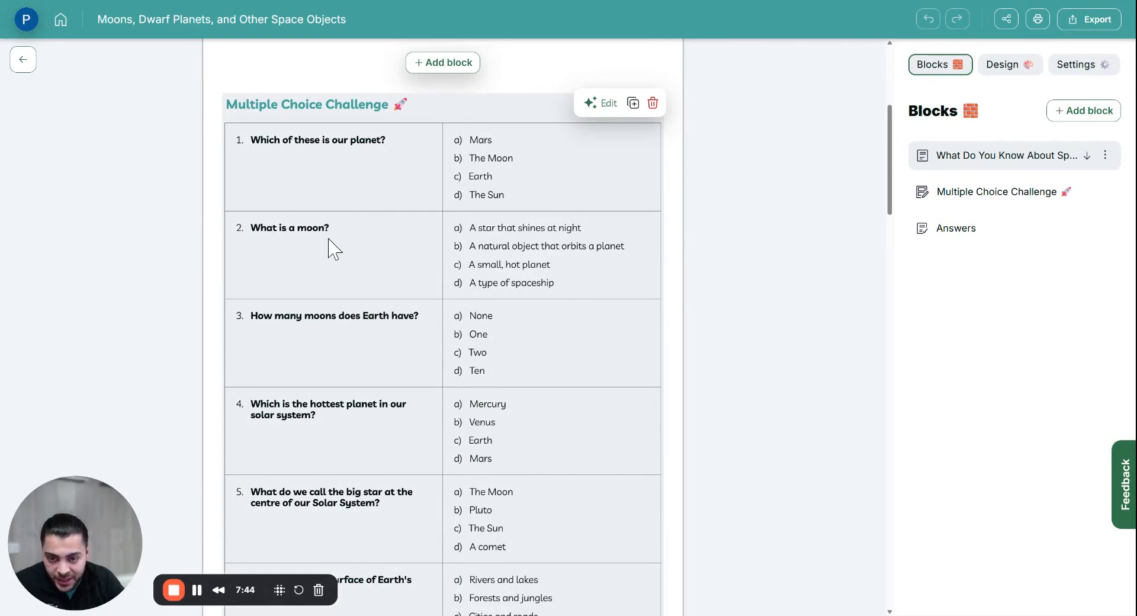
scroll(372, 365, down, 7)
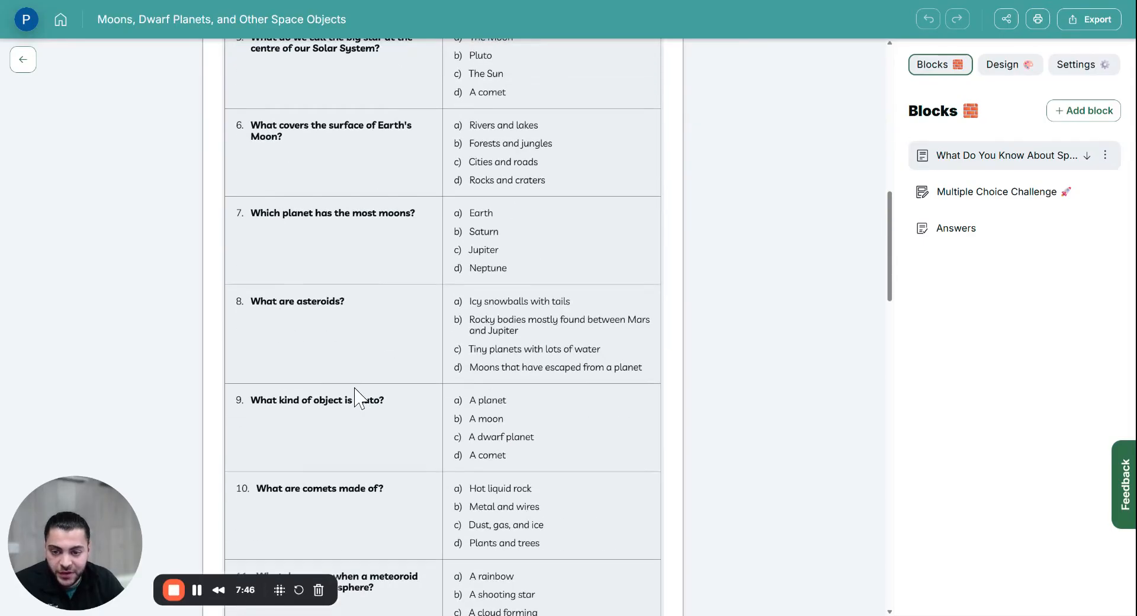
scroll(323, 332, down, 6)
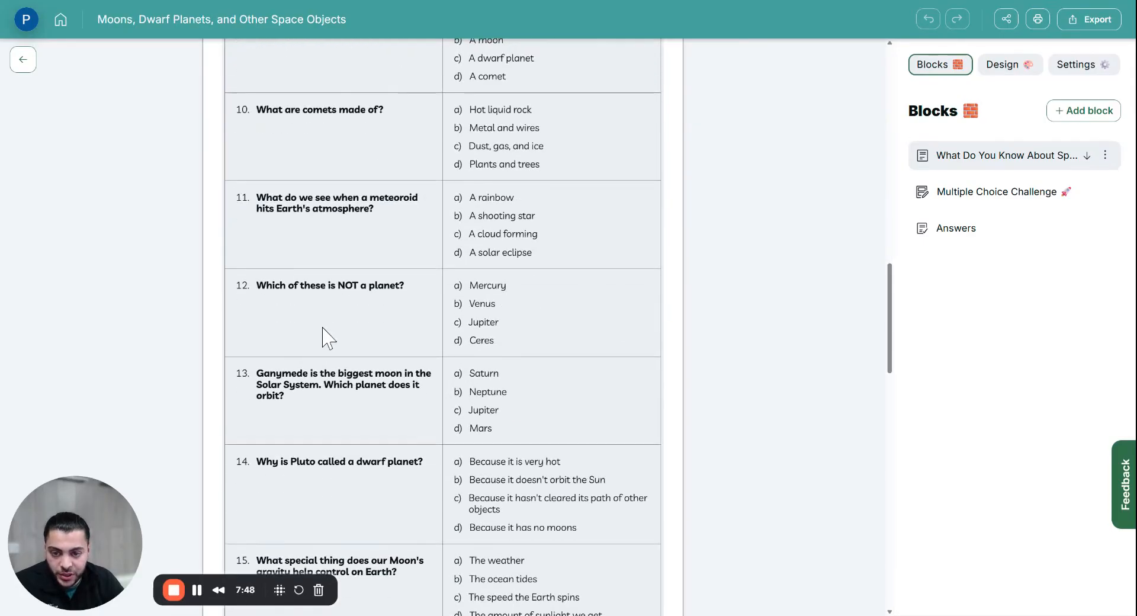
scroll(324, 333, down, 4)
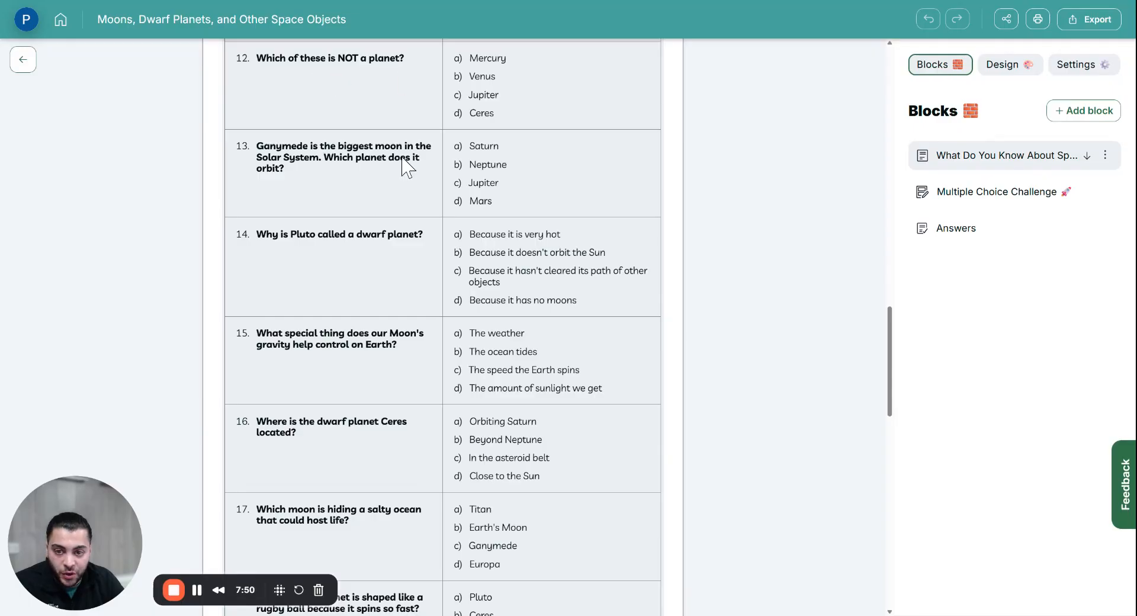
scroll(407, 355, down, 5)
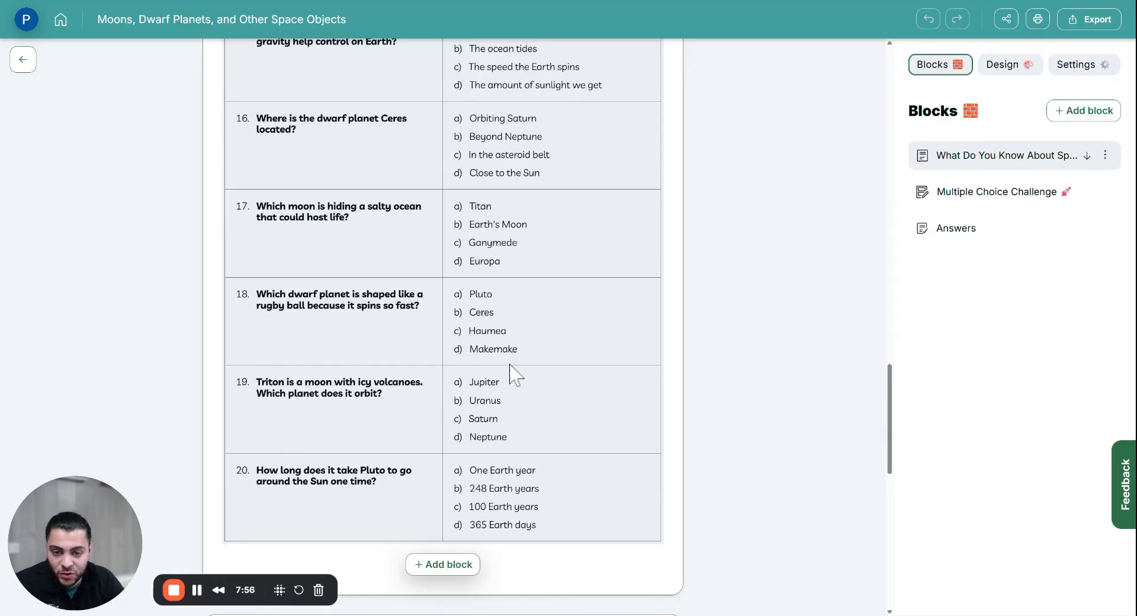
scroll(367, 264, down, 1)
scroll(394, 264, up, 20)
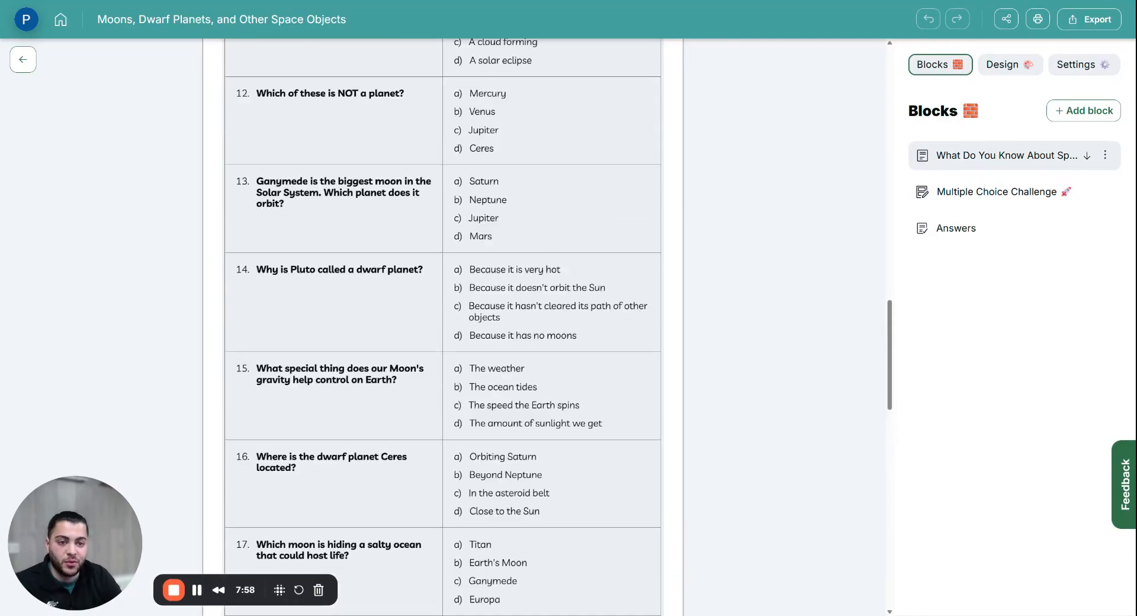
scroll(474, 243, up, 3)
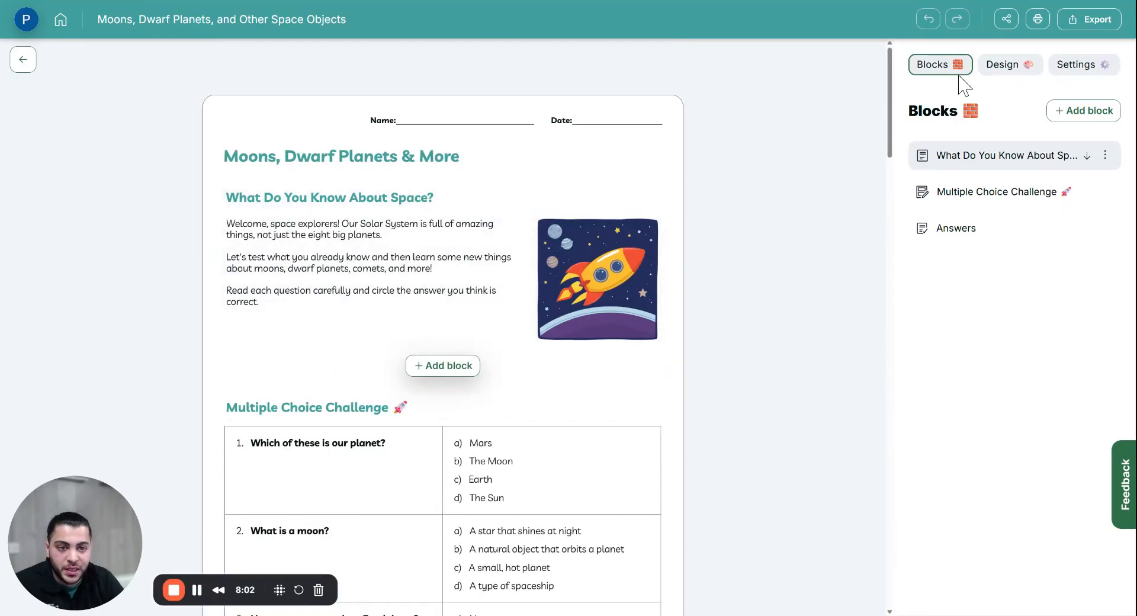
Step: Switch off Include name & date in the worksheet settings
click(1063, 68)
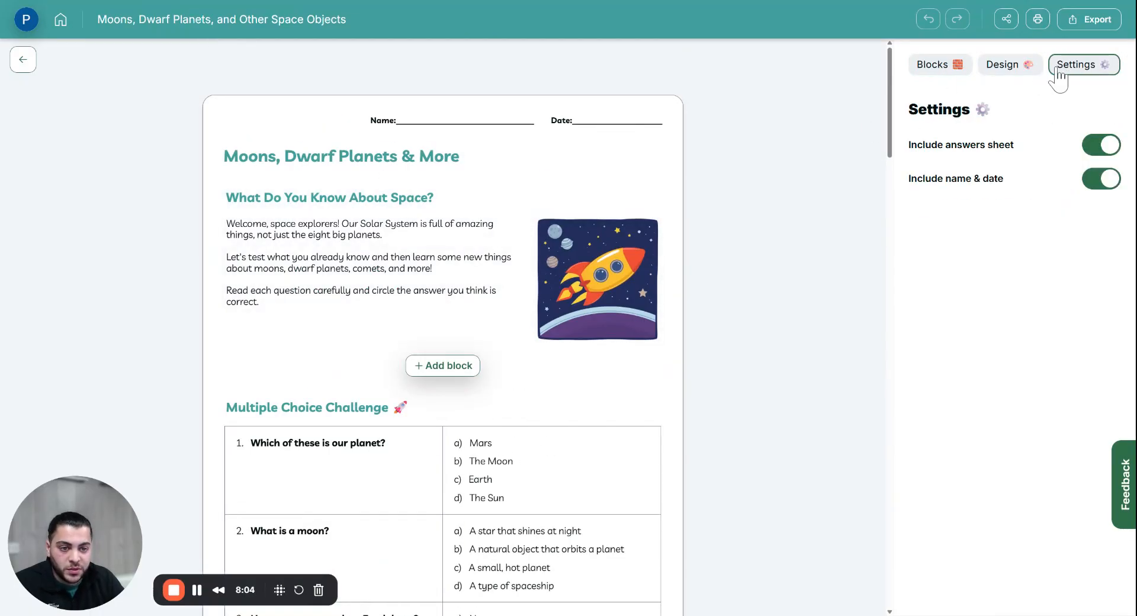
click(1105, 178)
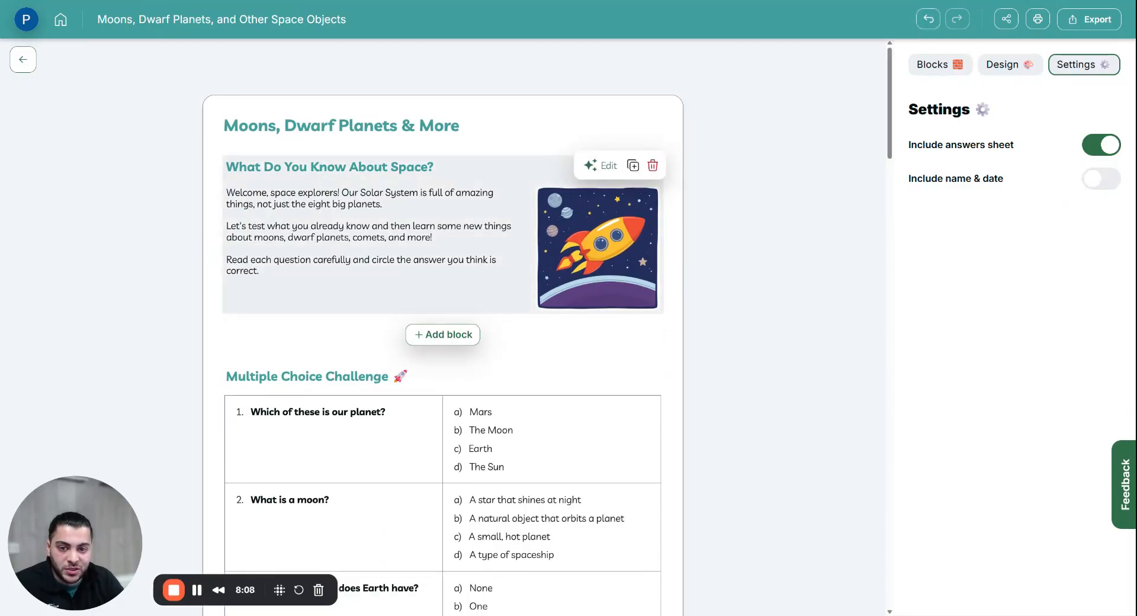
scroll(767, 241, down, 10)
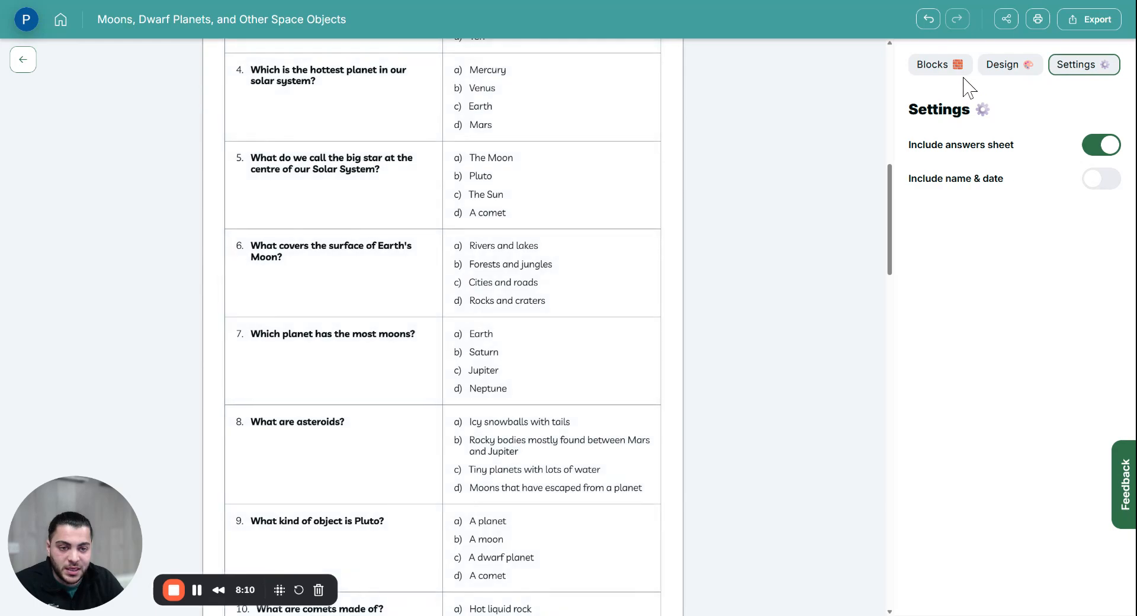
Step: Set the worksheet's font size to Small in the design options
click(1001, 67)
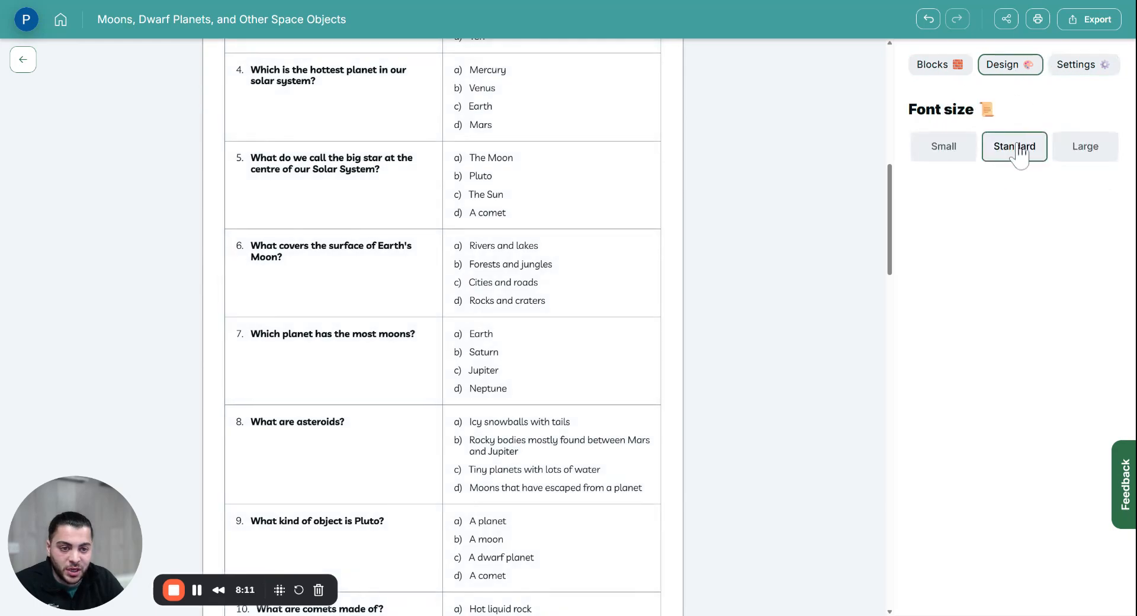
click(934, 149)
scroll(494, 334, down, 10)
scroll(493, 334, up, 10)
scroll(592, 201, up, 15)
scroll(536, 207, up, 1)
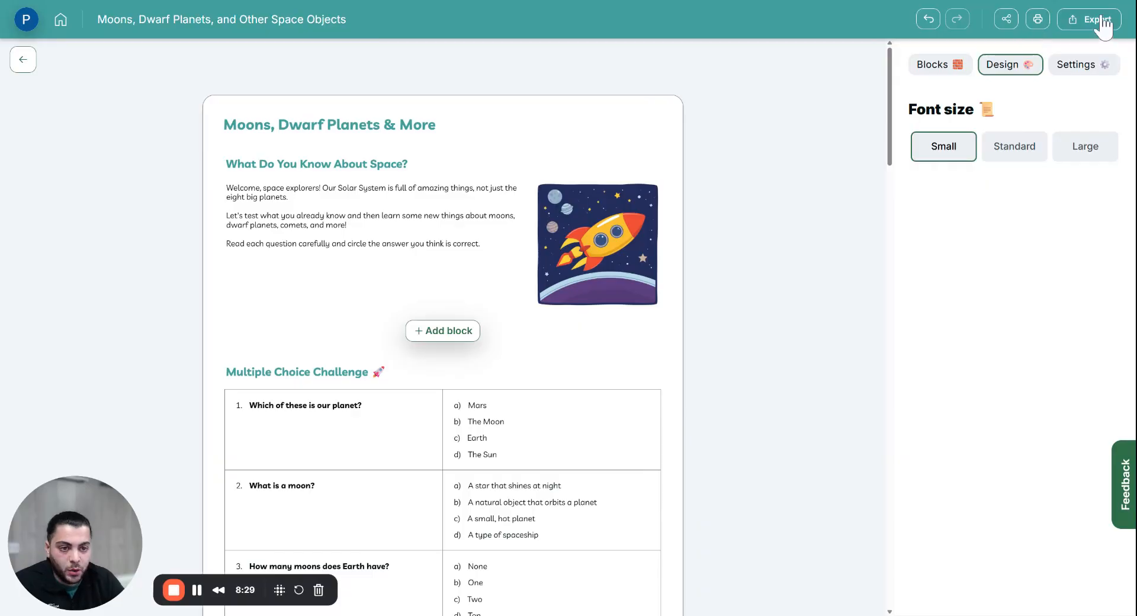
click(1098, 20)
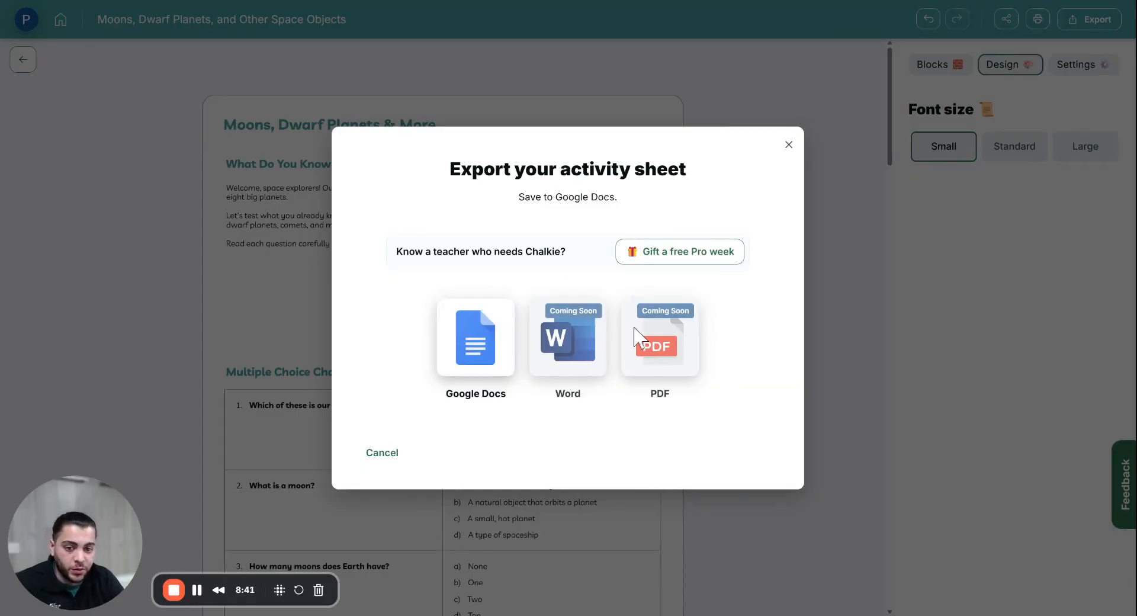
click(789, 144)
click(1006, 20)
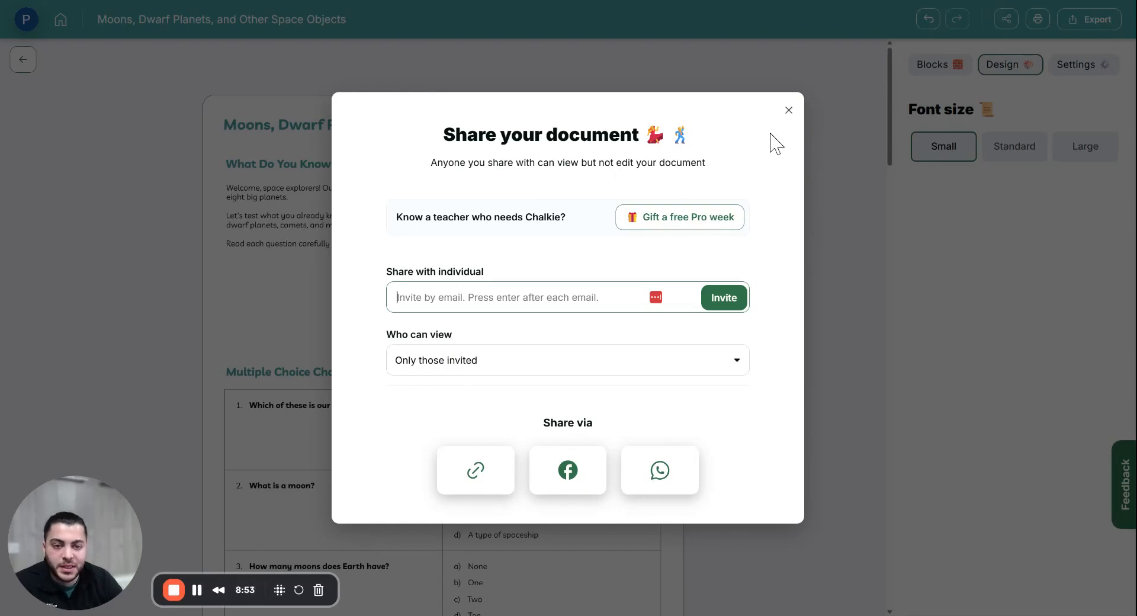
click(789, 111)
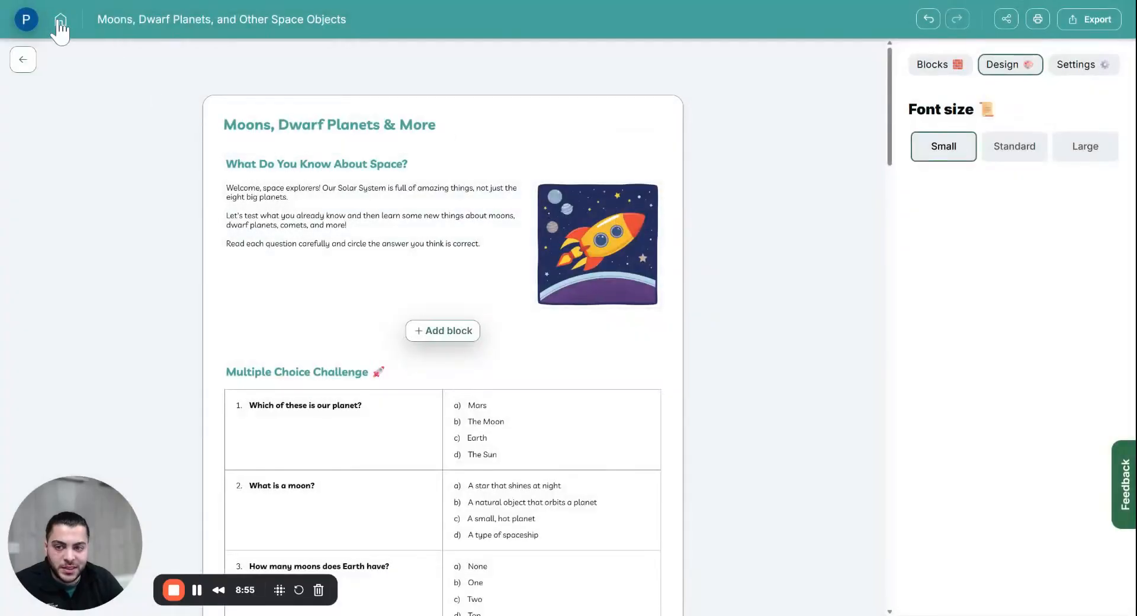